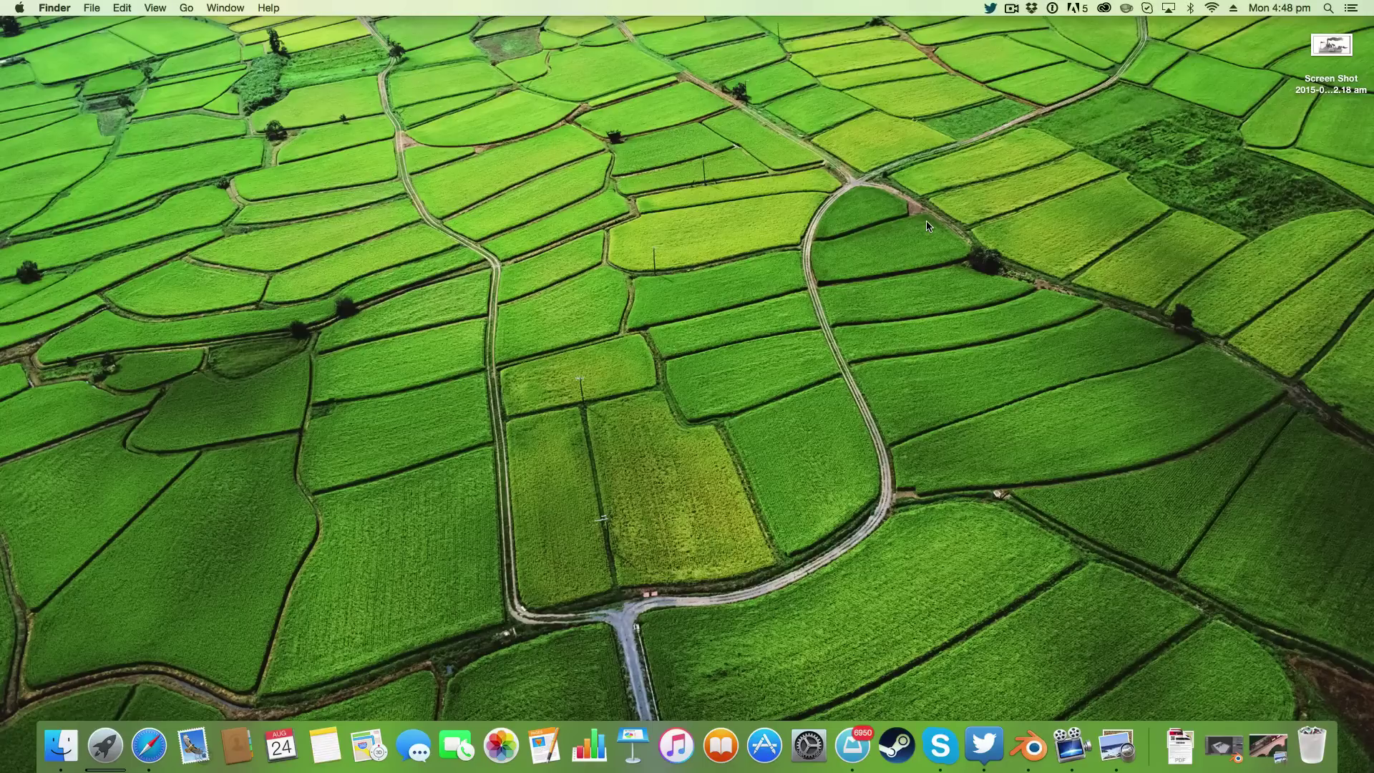
- View the Trains.png render in Preview, and preview Spring(No text).png from the Spring folder in Finder
left_click(1268, 746)
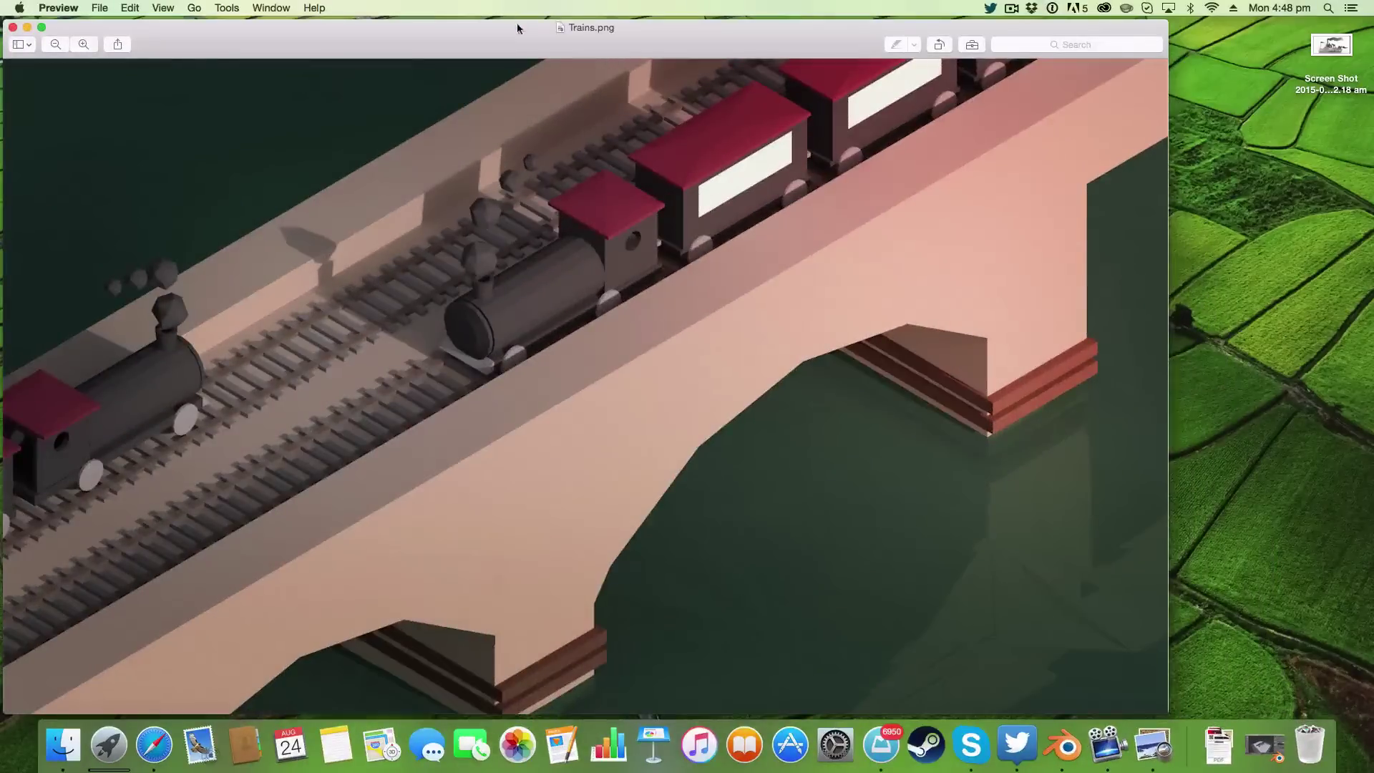
left_click_drag(517, 23, 582, 20)
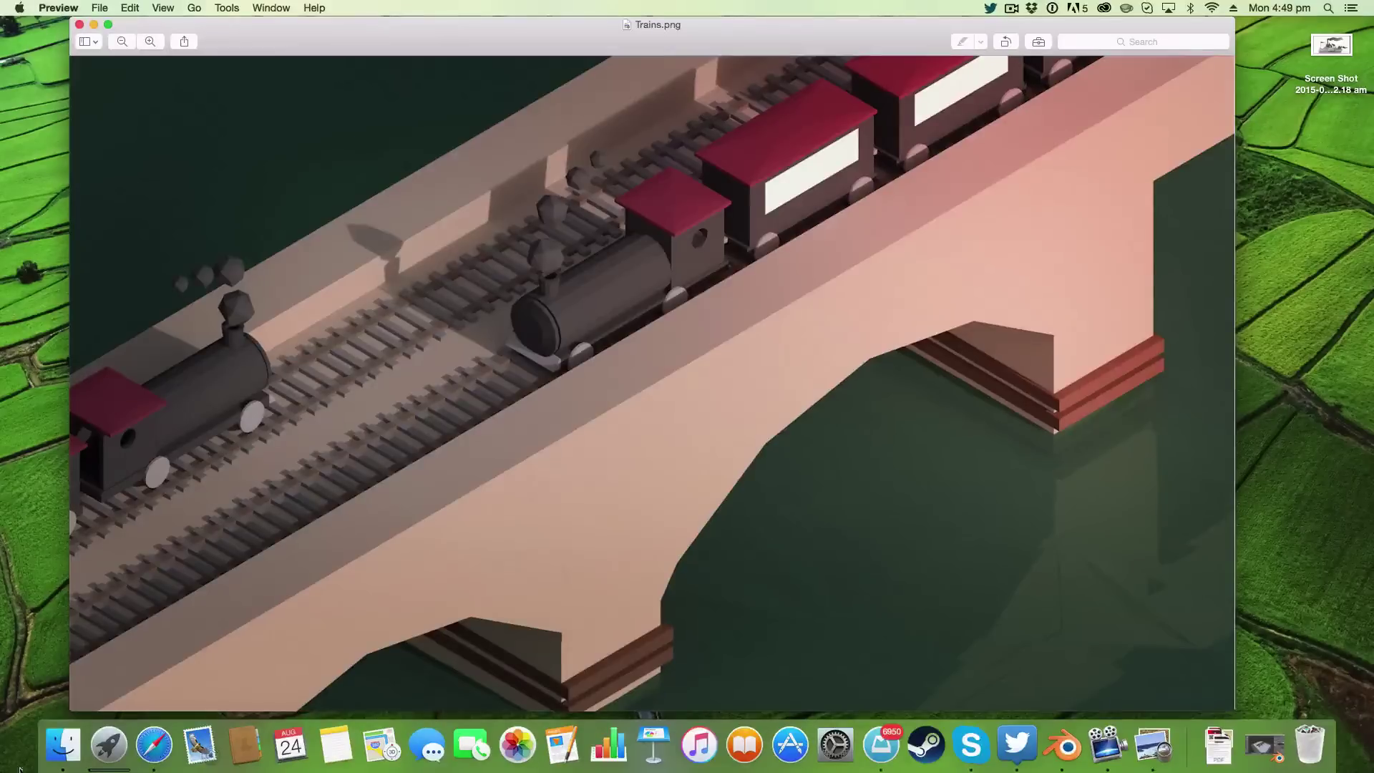
left_click(63, 744)
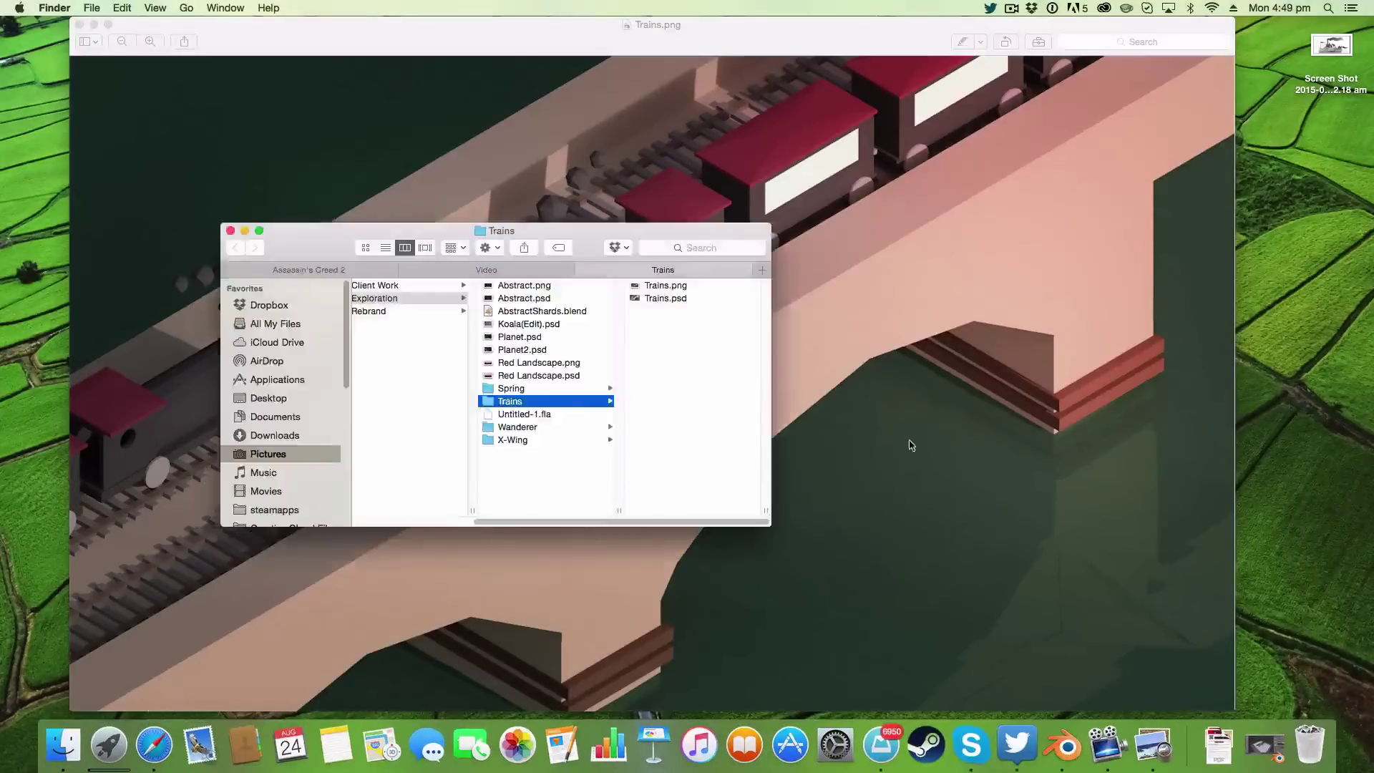
left_click(563, 388)
left_click(677, 298)
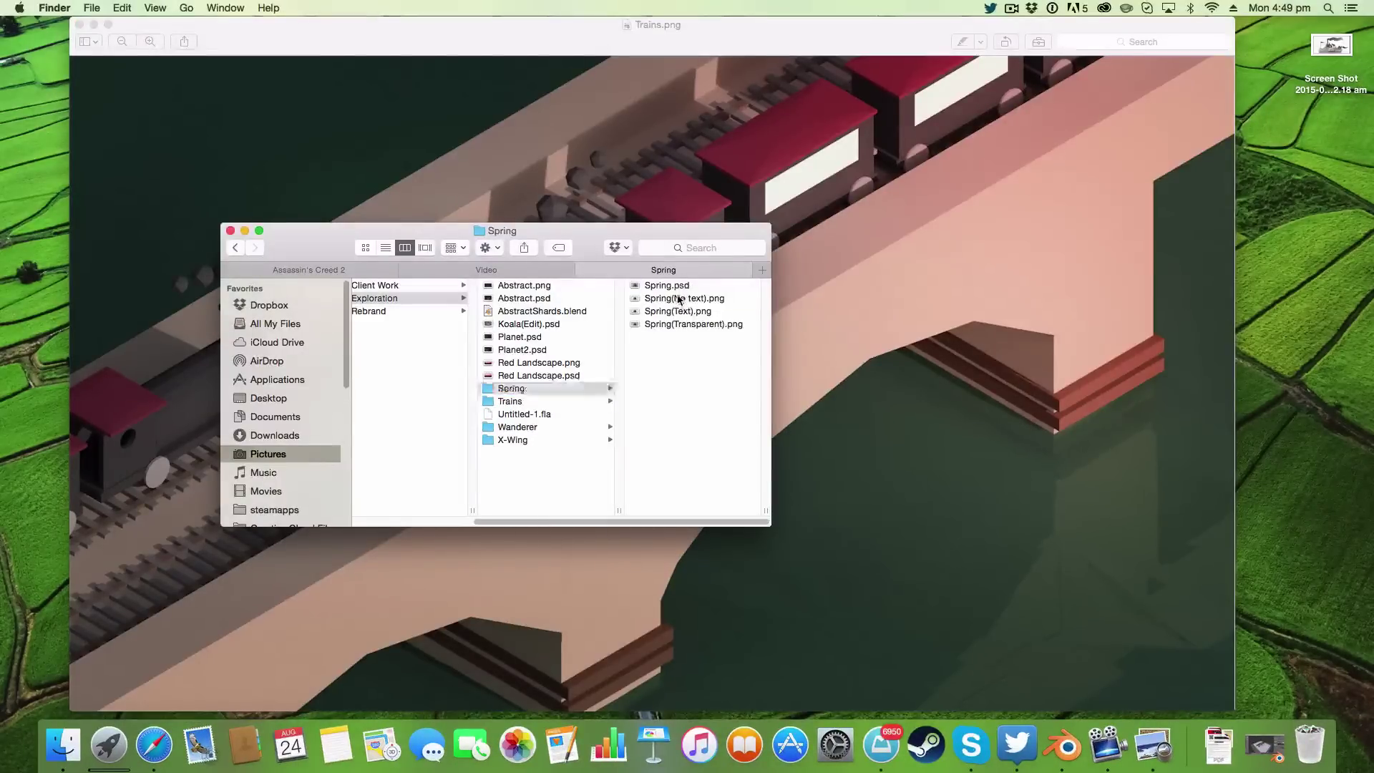
key("space")
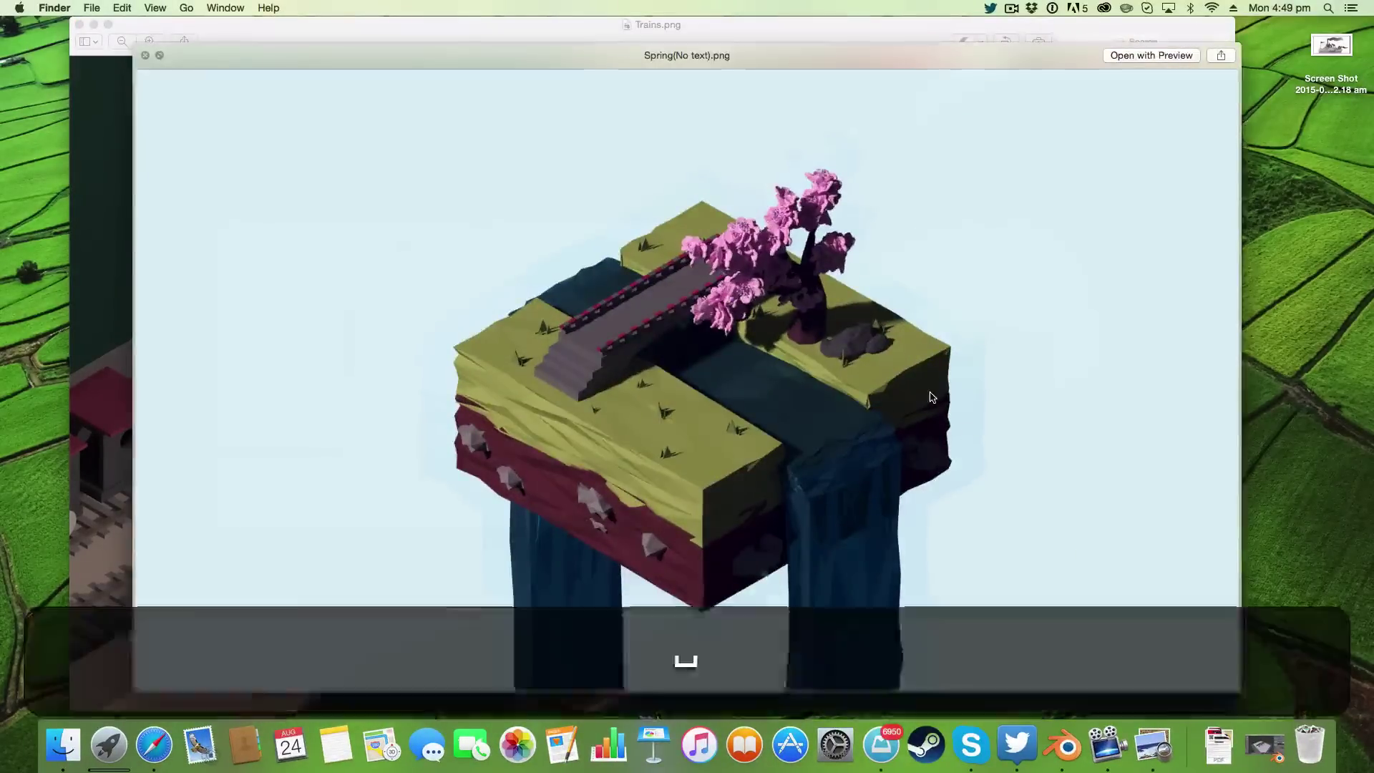
key("space")
- Preview X-wing.png from the X-Wing folder, and minimize the Finder and Trains.png windows
key("Left")
left_click(383, 439)
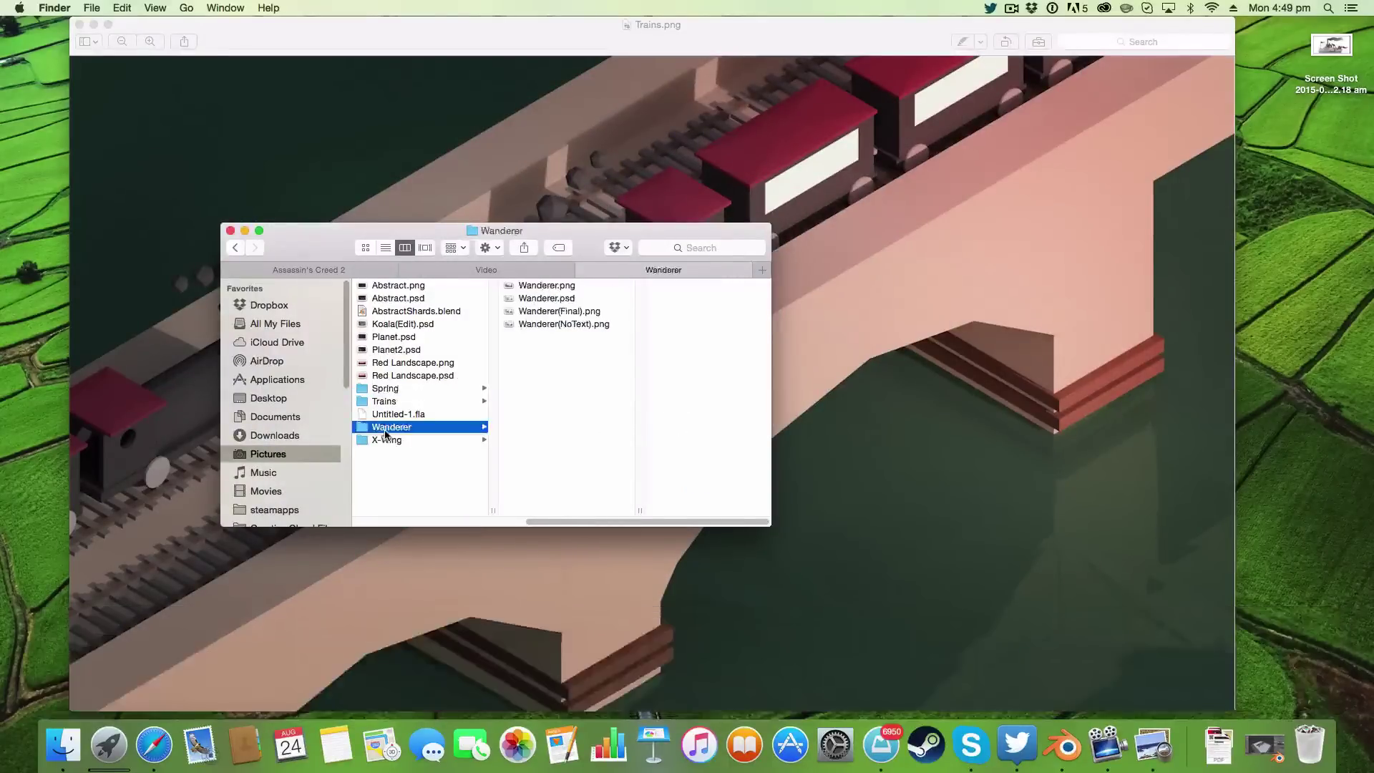
left_click(555, 287)
key("space")
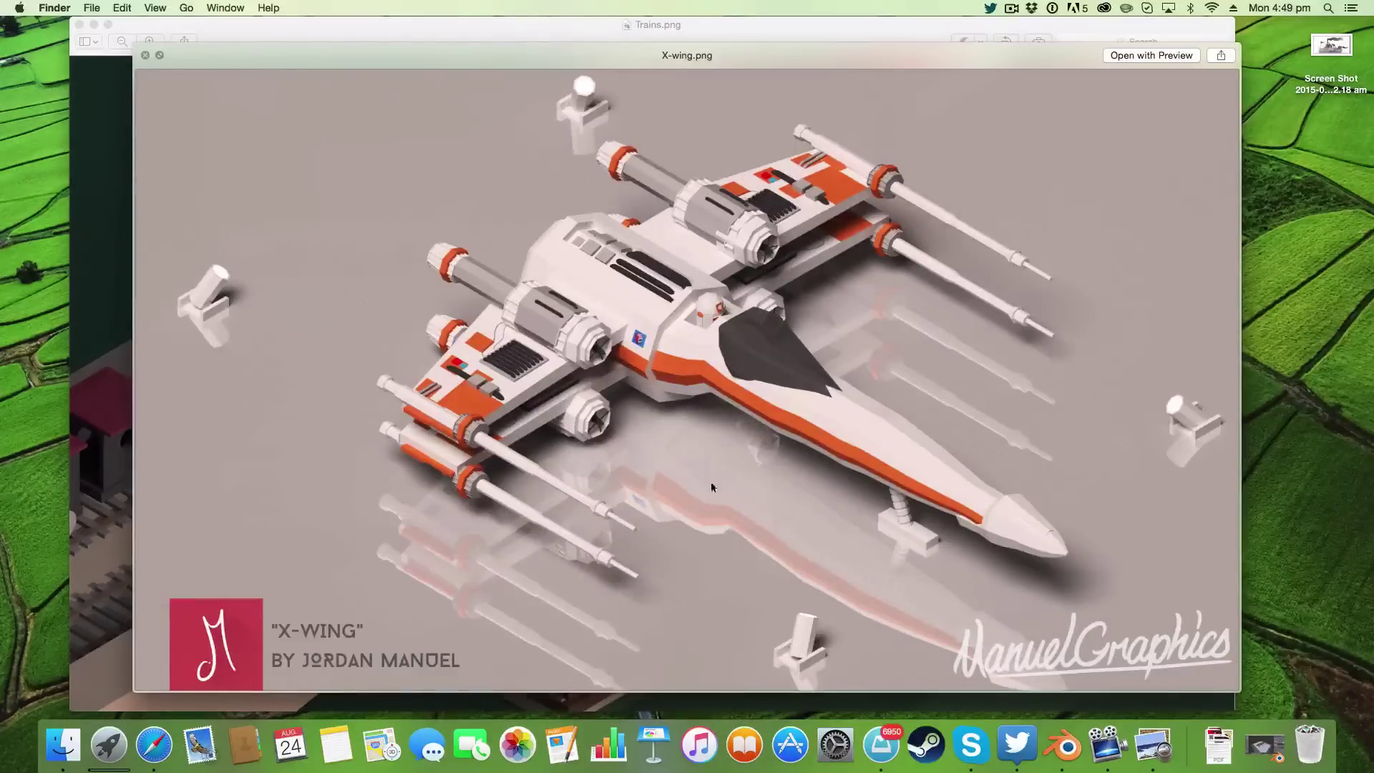
key("space")
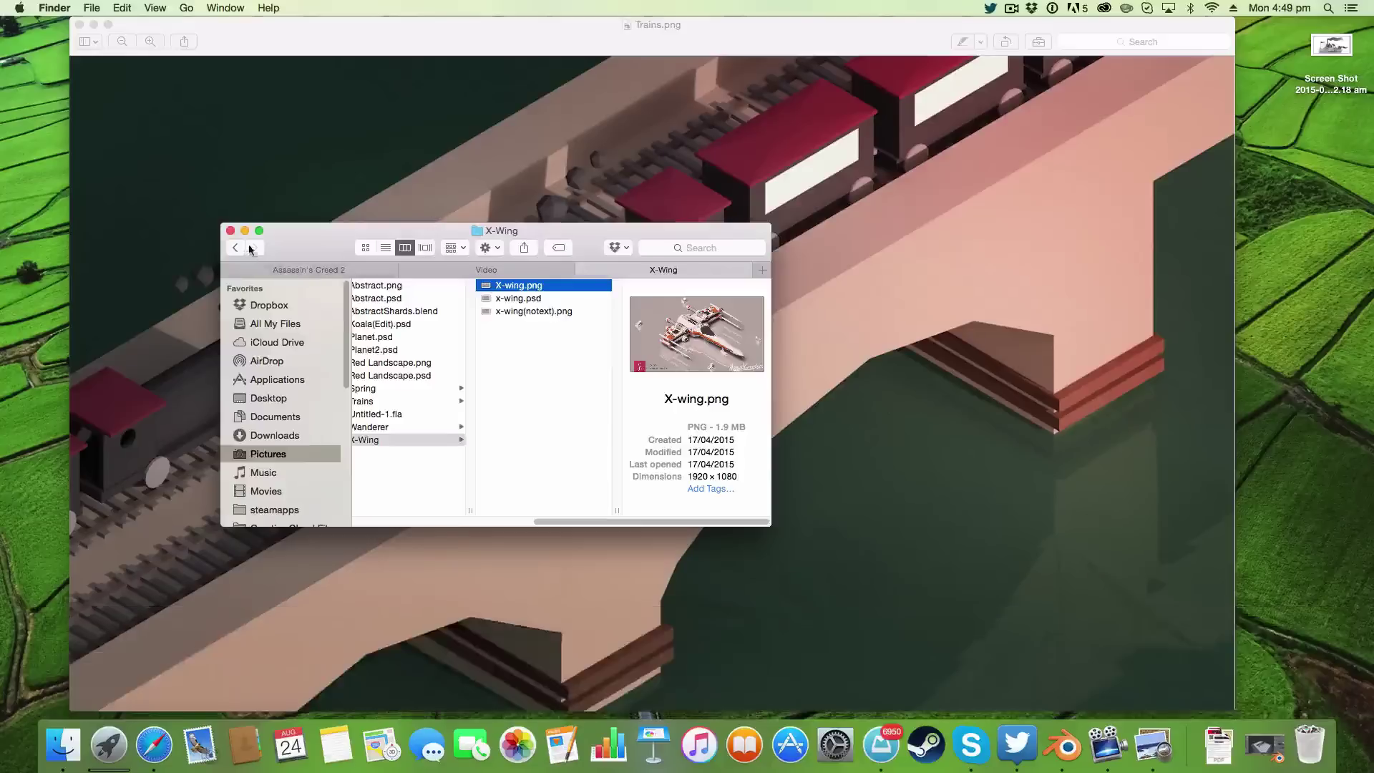
left_click(243, 230)
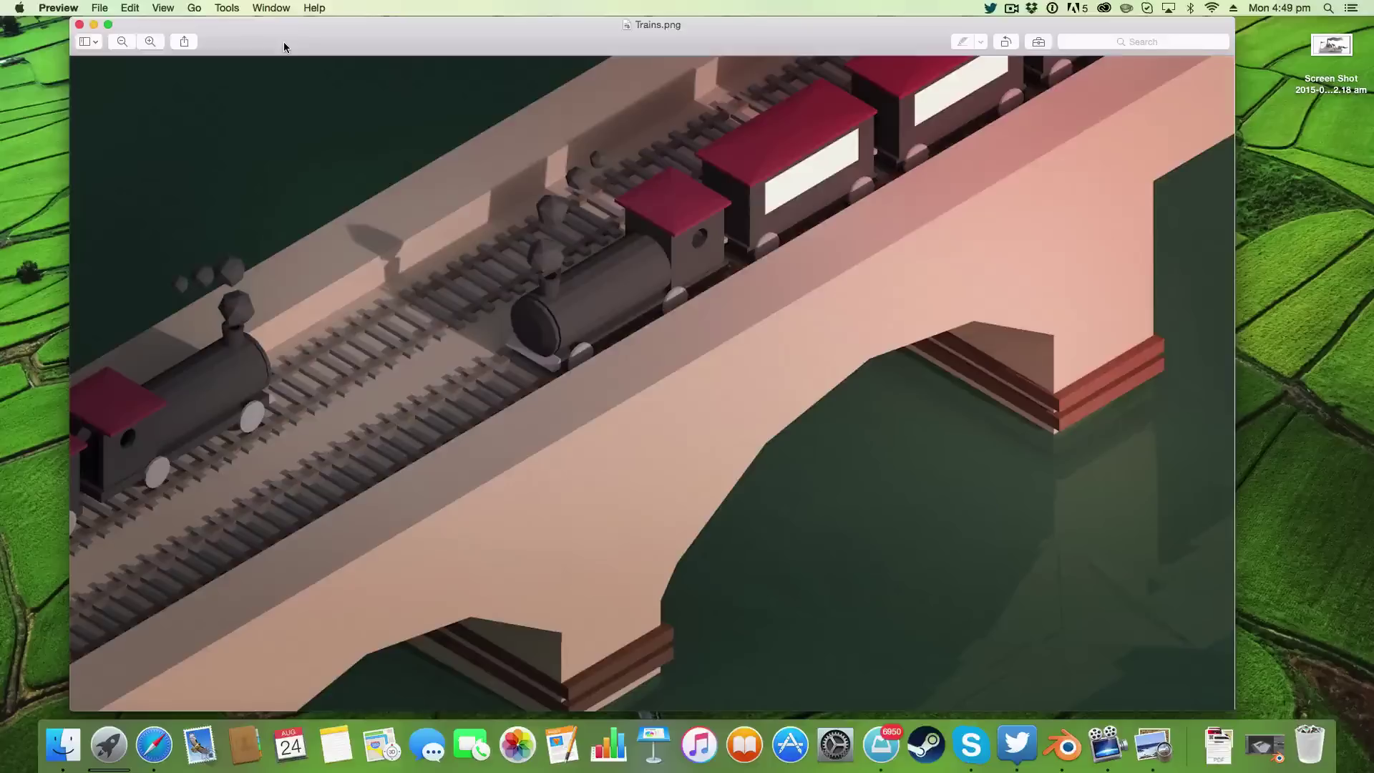
key("super+shift+4")
left_click(92, 25)
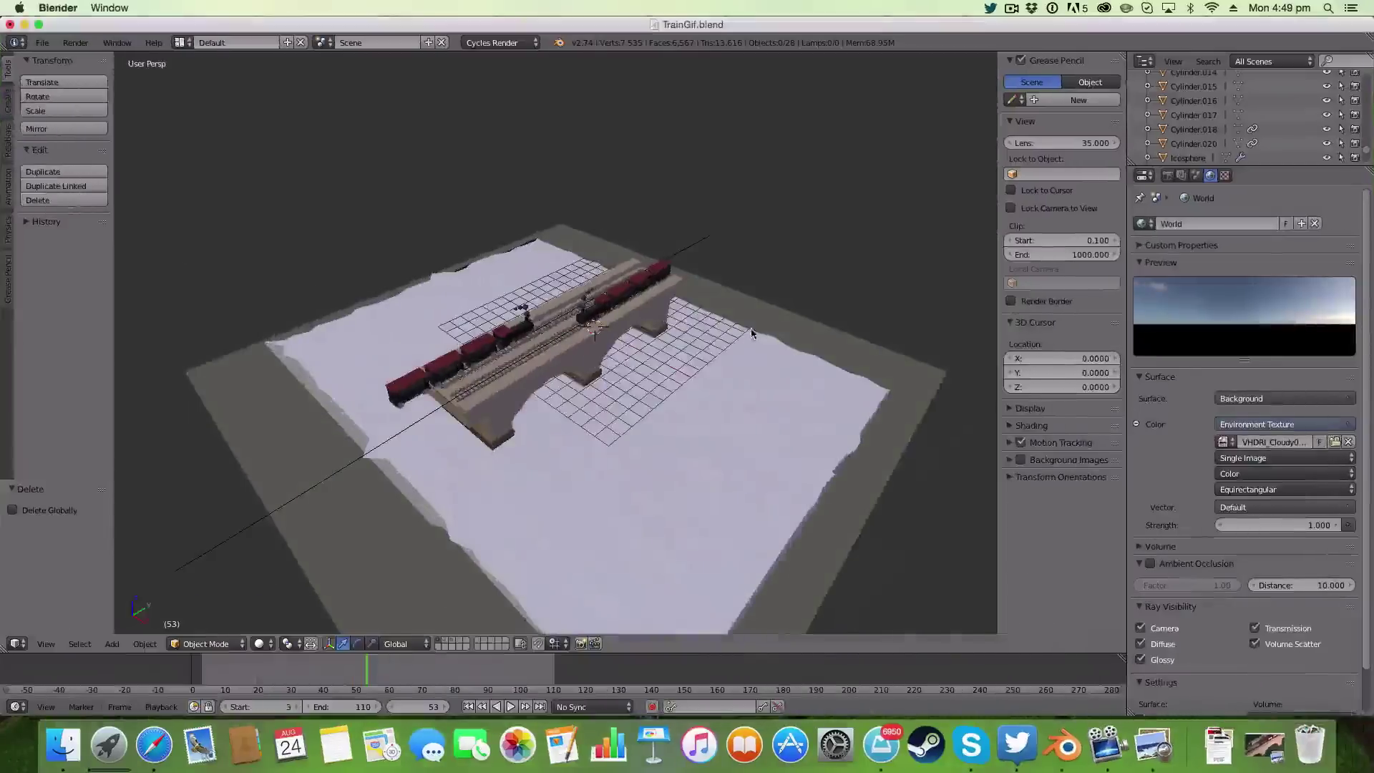
- In Blender, examine the train bridge model from closer up and scrub through its animation in TrainGif.blend
scroll(754, 333, "up", 3)
middle_click_drag(751, 335, 844, 294)
left_click(376, 677)
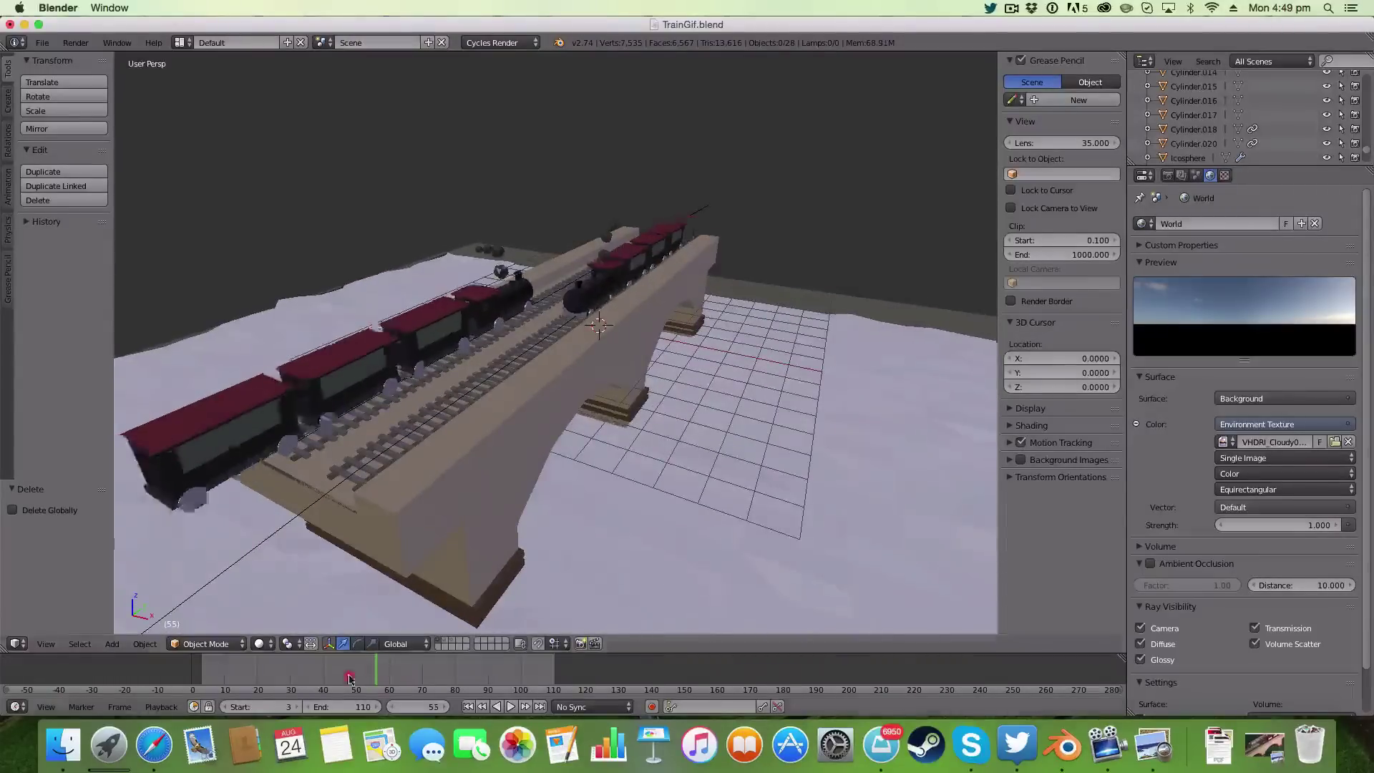
mouse_move(350, 676)
left_mouse_down()
mouse_move(501, 693)
mouse_move(285, 690)
mouse_move(297, 690)
left_mouse_up()
middle_click_drag(852, 372, 805, 399)
key("super+z")
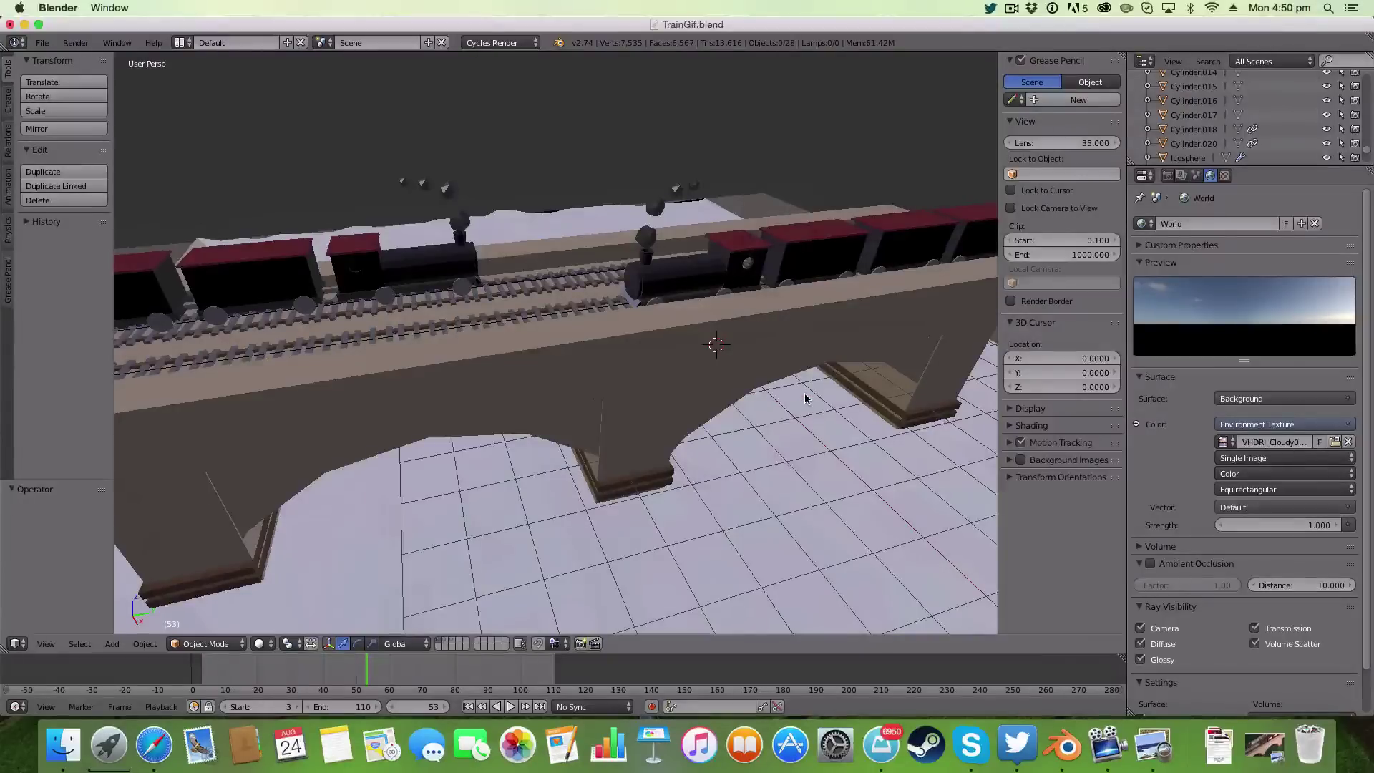
- Add a camera to the scene and set its location to X 12, Y -12, Z 12
key("shift+a")
left_click(805, 395)
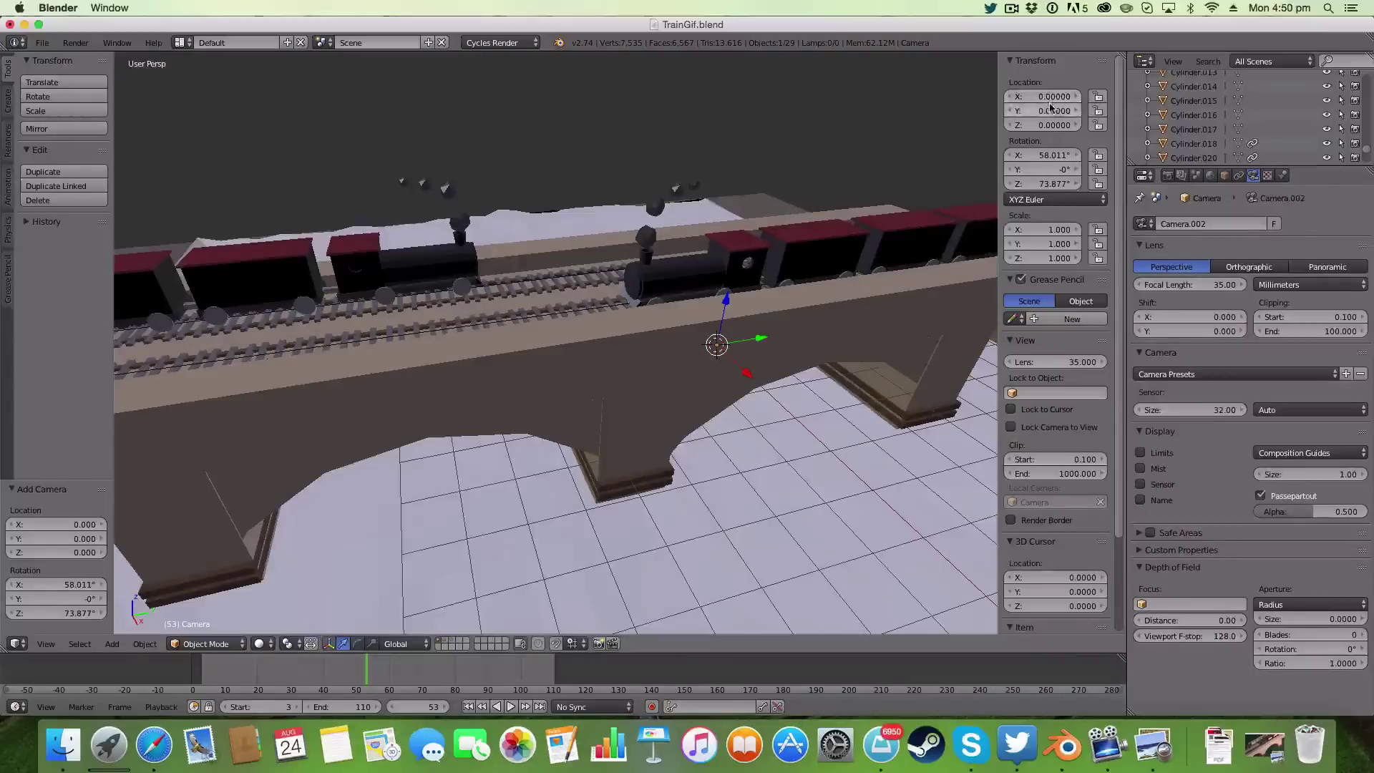
left_click(1050, 96)
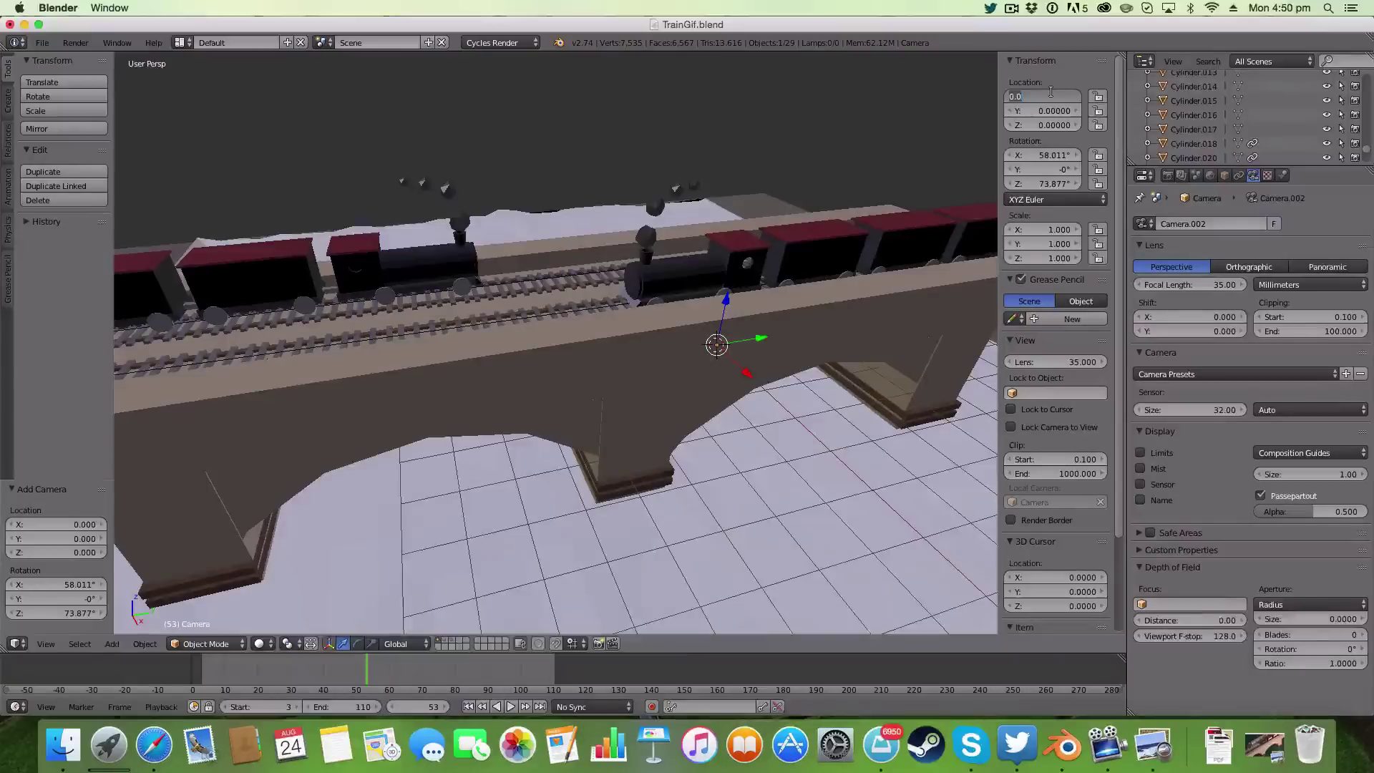
type("12")
key("Tab")
type("-12")
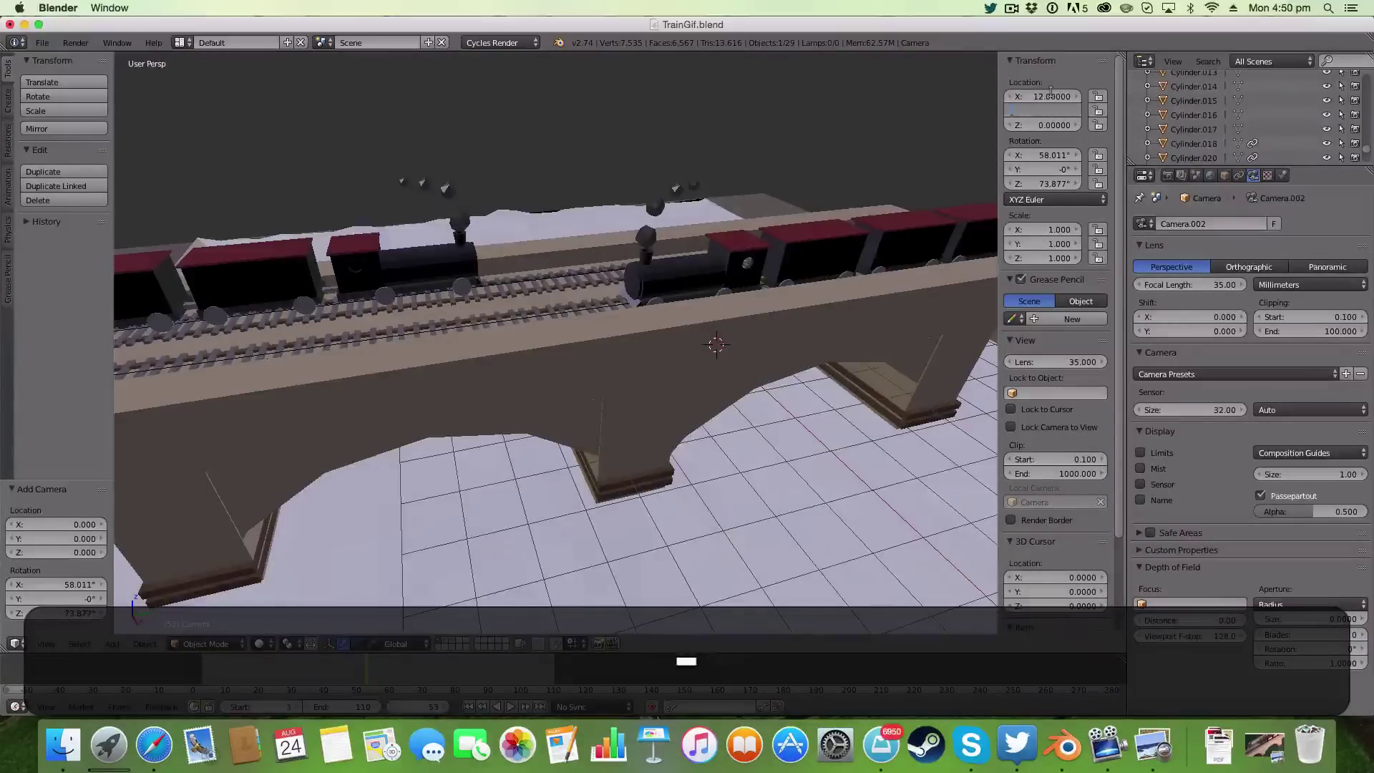
key("Tab")
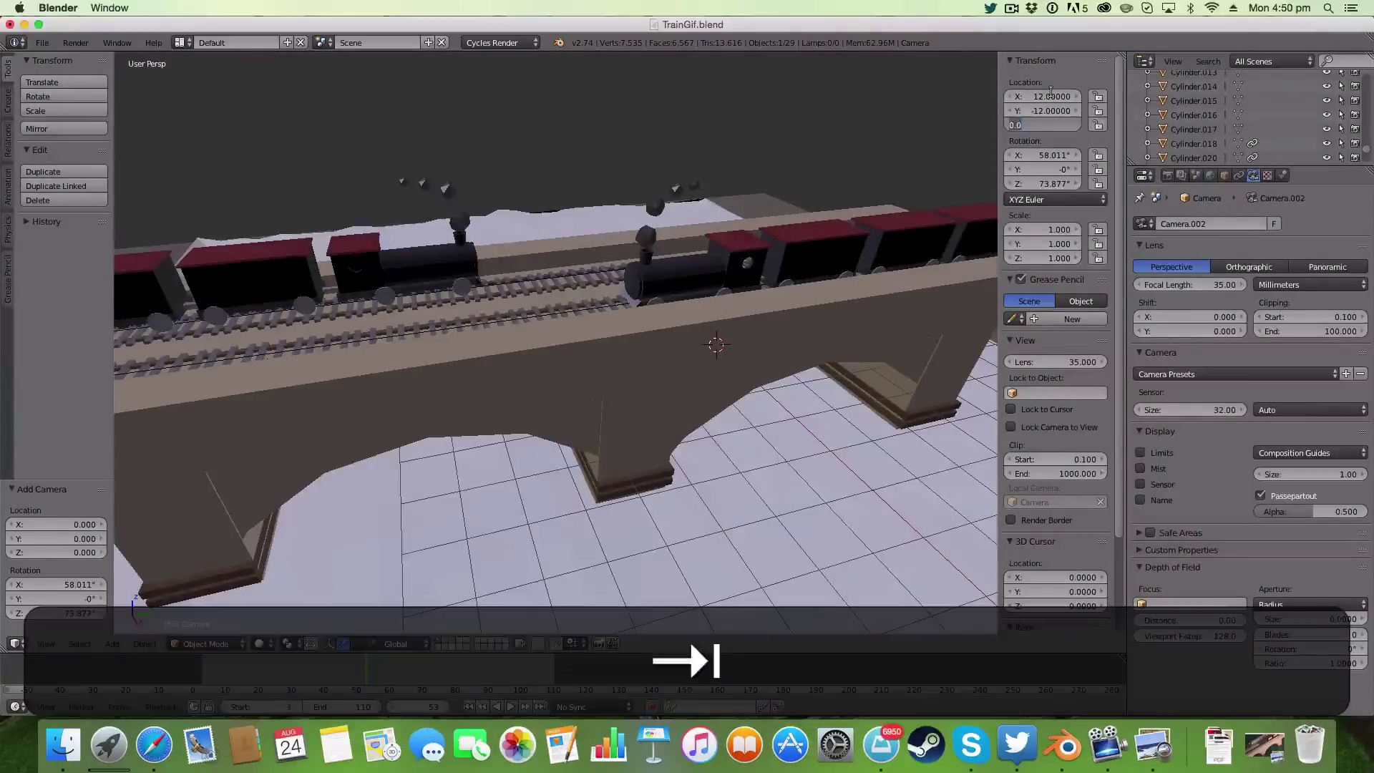
type("12")
key("Return")
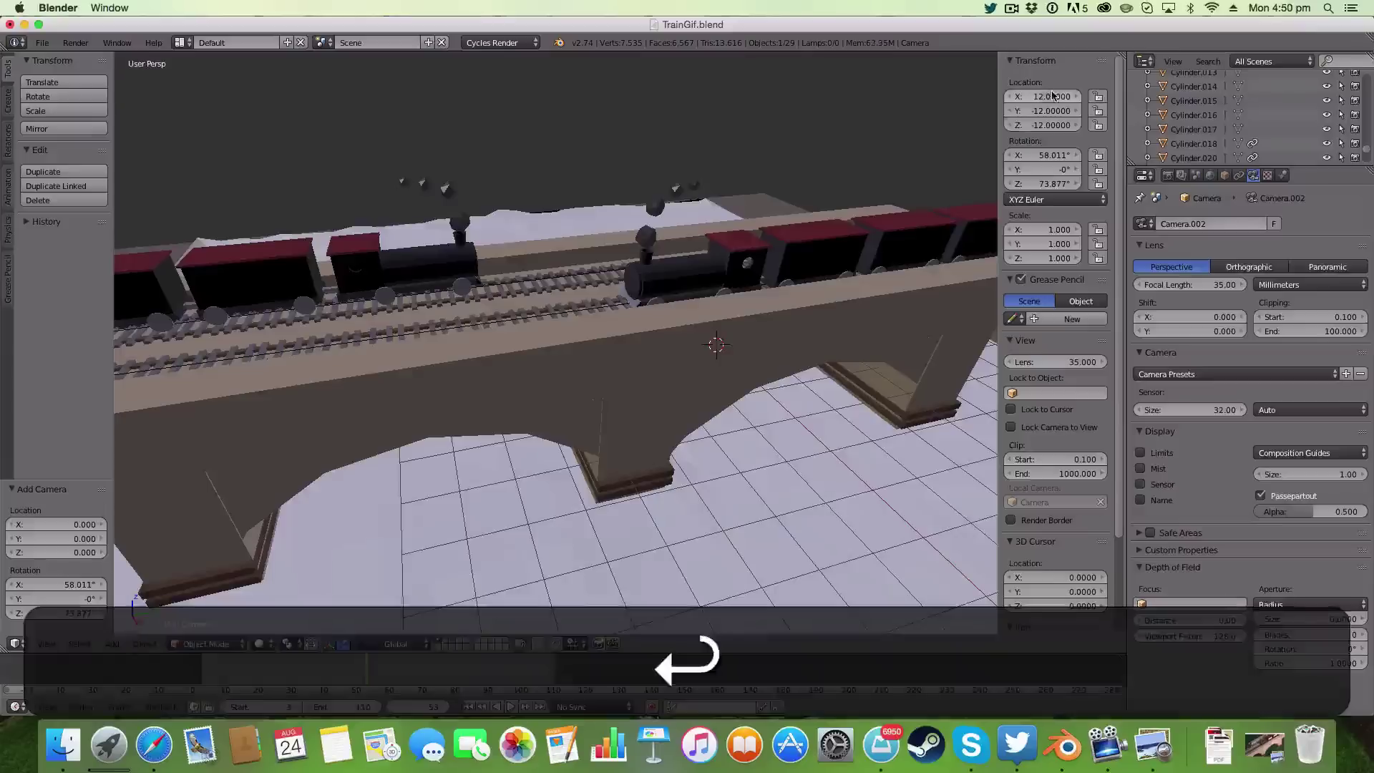
- Set the new camera's rotation to X 54°, Y 0°, Z 45°
left_click(1048, 157)
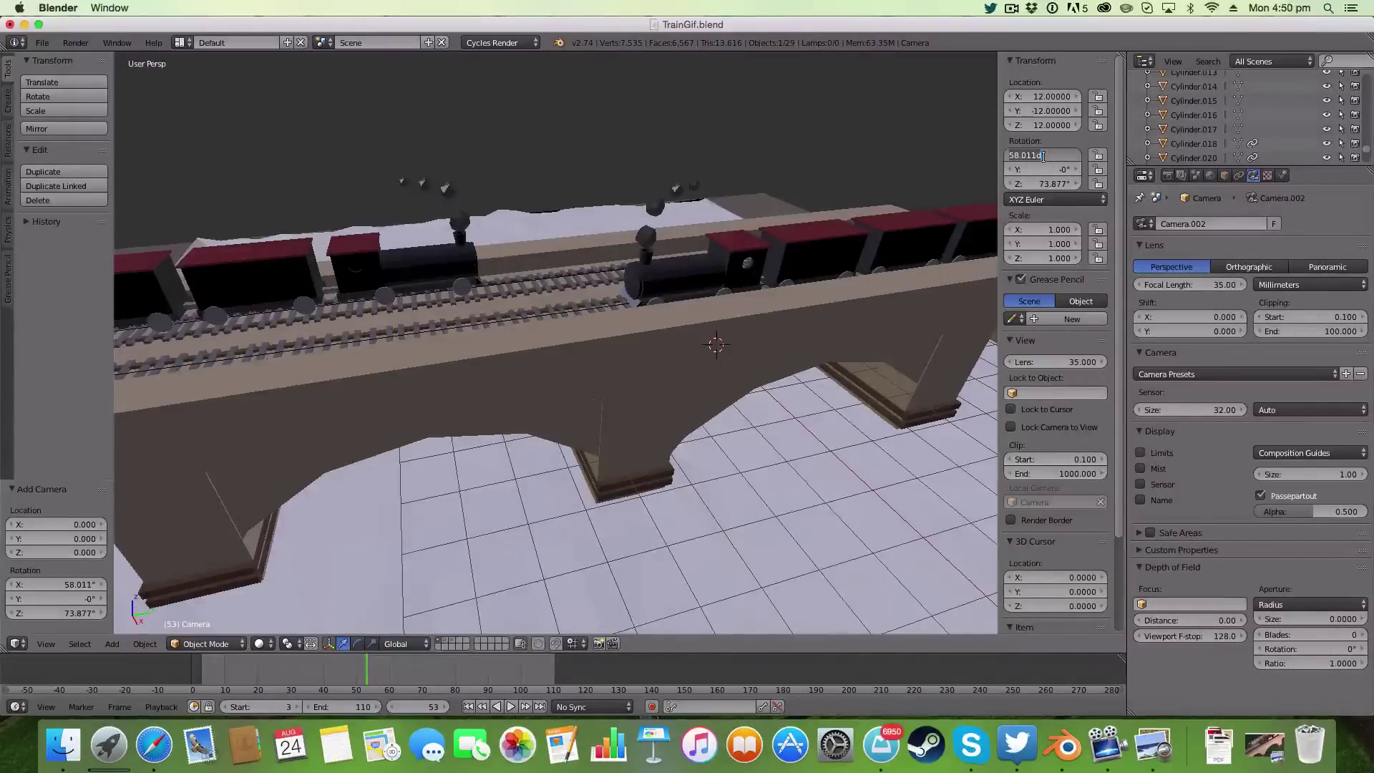
type("54")
key("Tab")
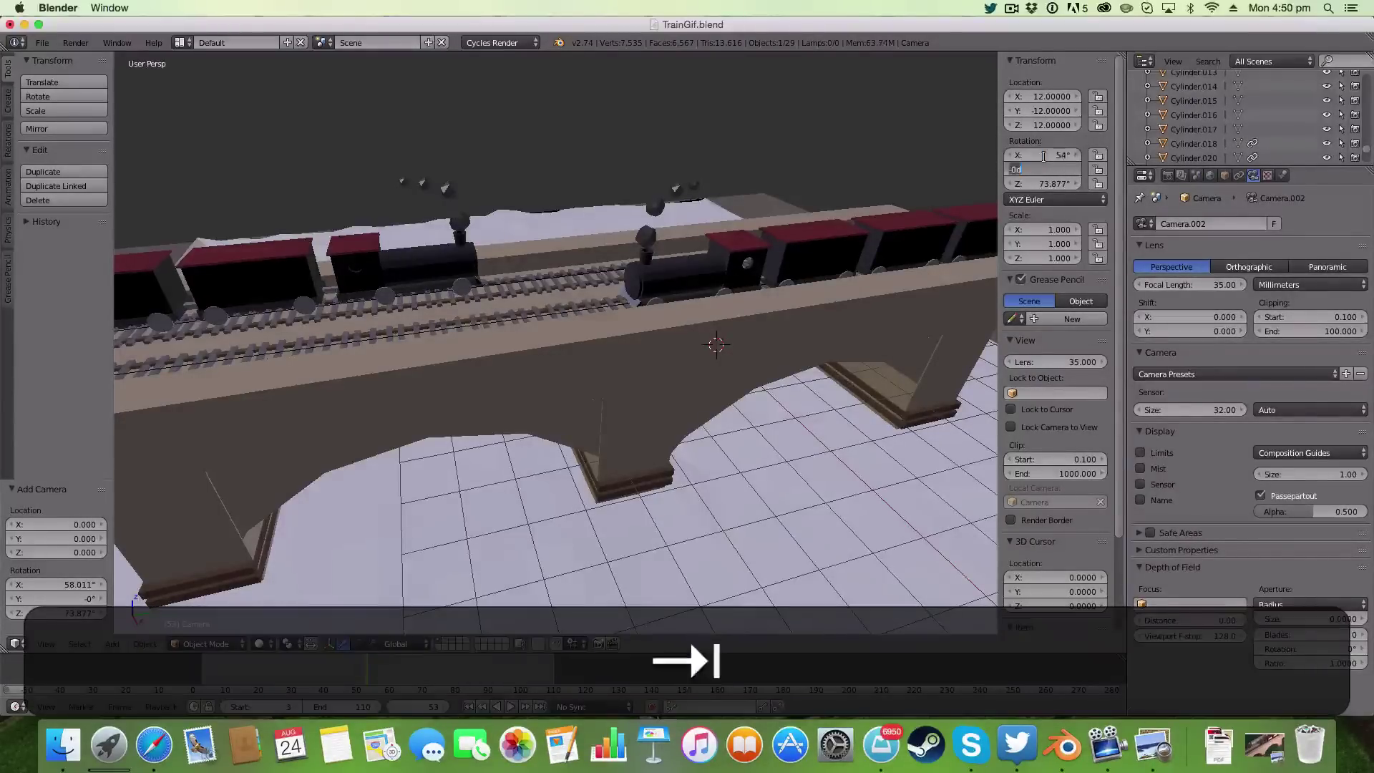
type("0")
key("Tab")
type("45")
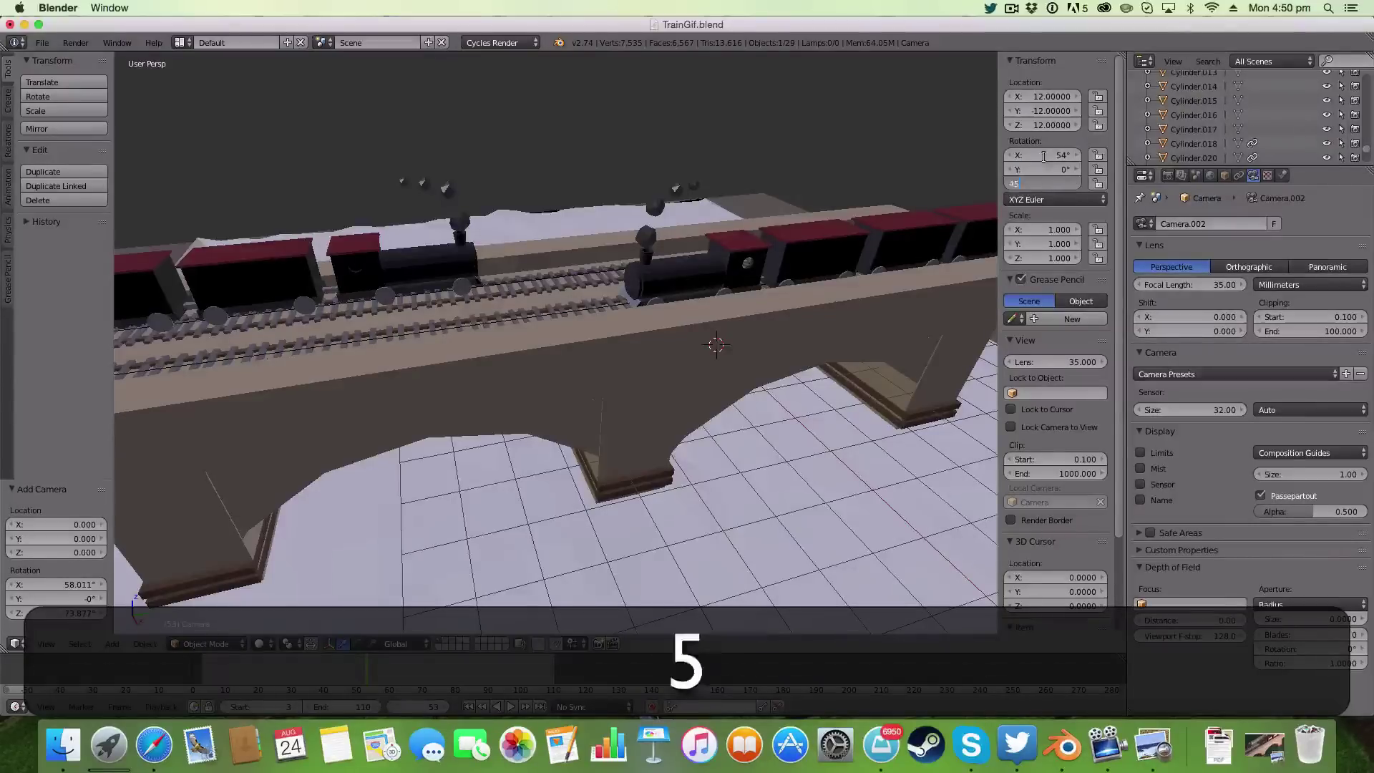
key("Return")
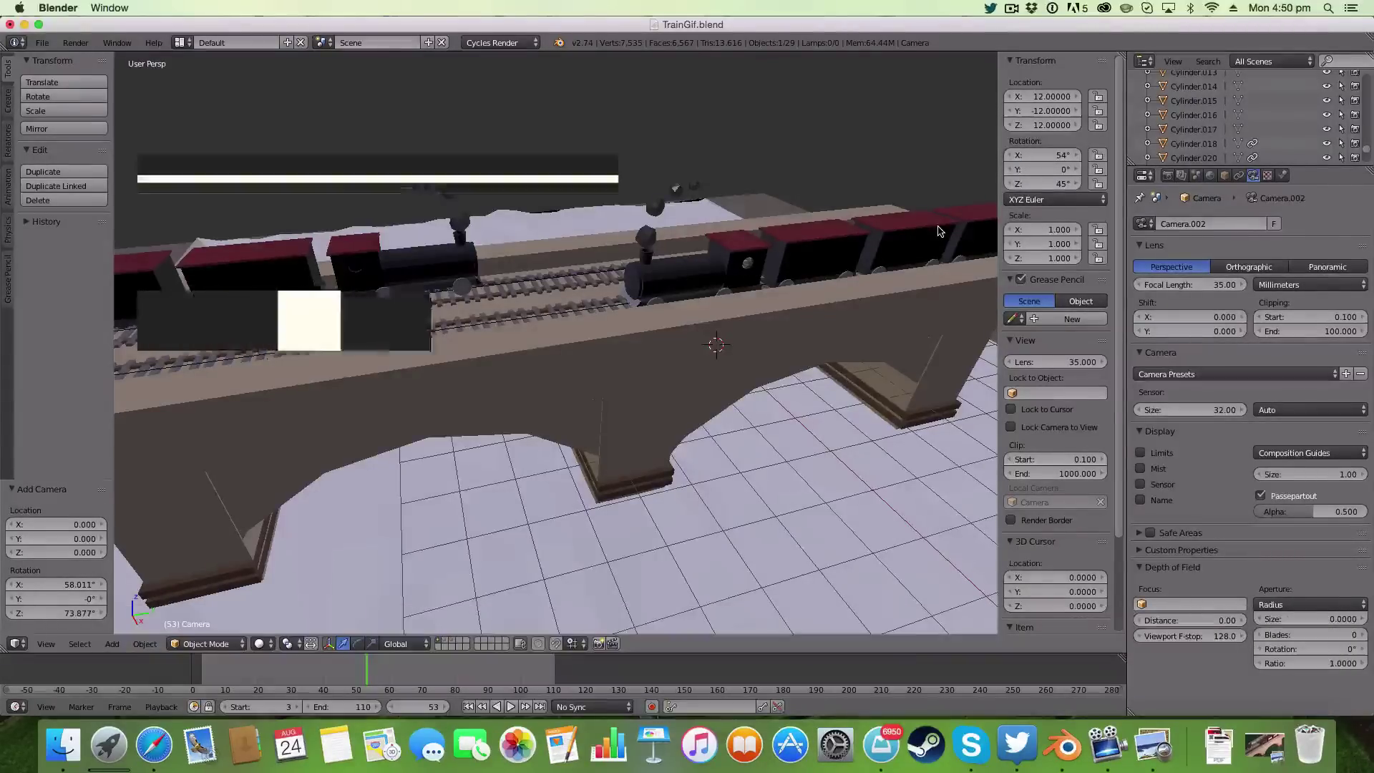
- Check the camera's framing and reposition it by about -1.78 along X and -2.36 along Y, and look through it
key("0")
scroll(683, 282, "up", 5)
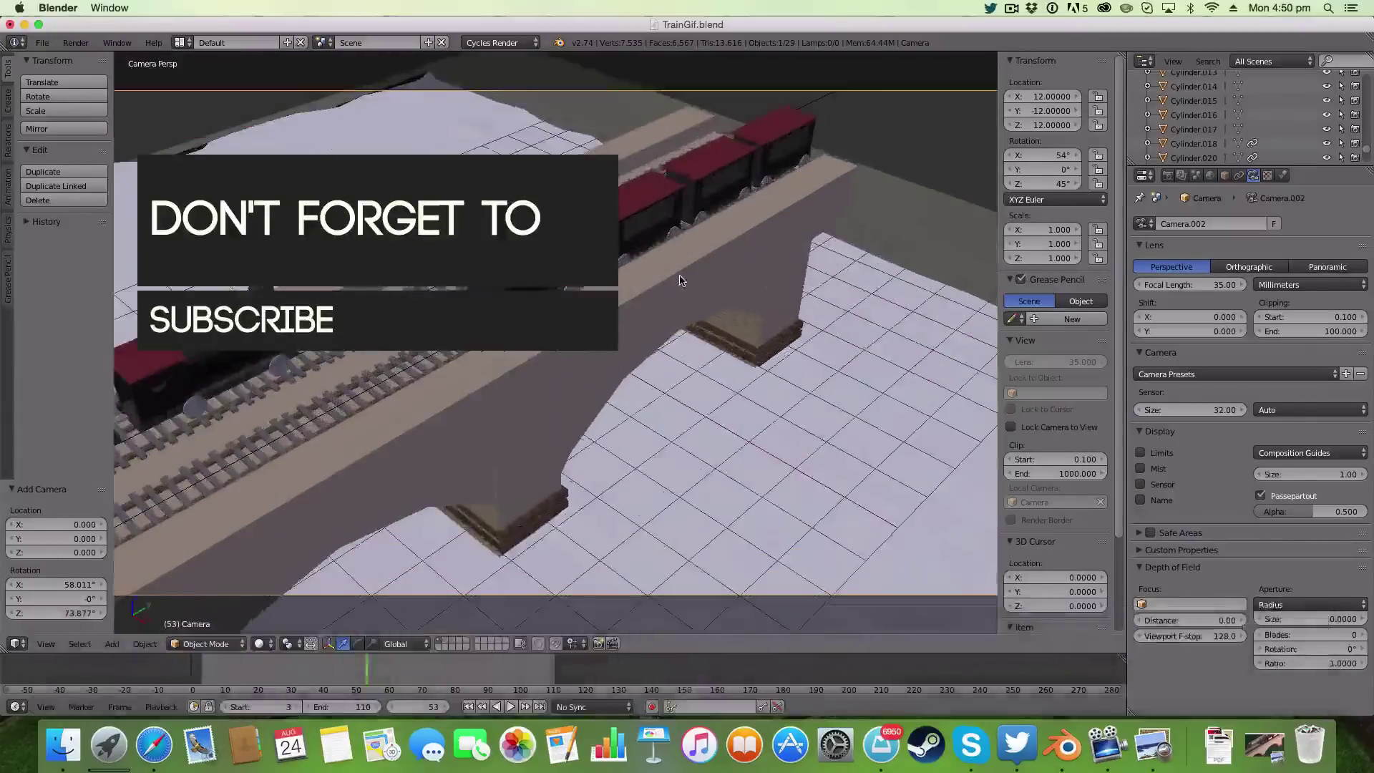
scroll(716, 244, "down", 7)
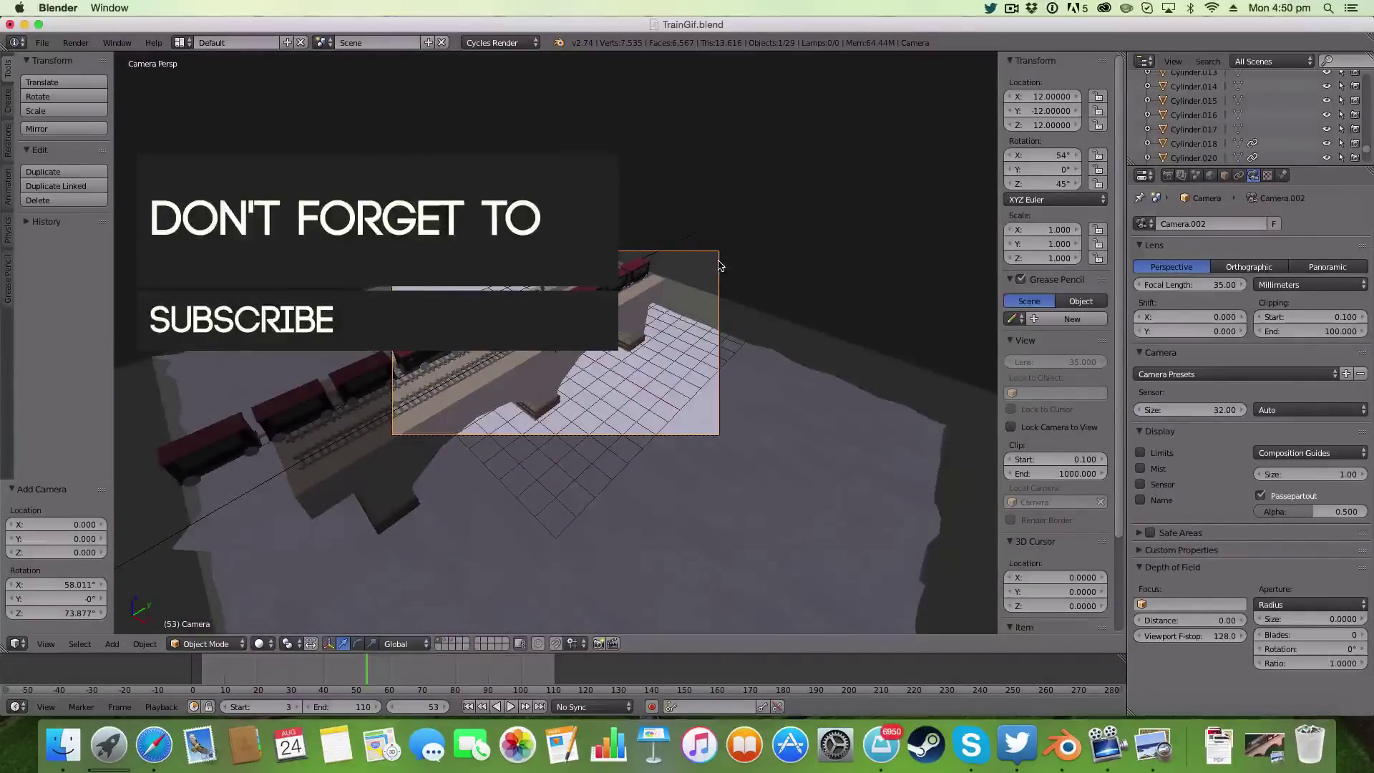
key("shift")
scroll(743, 263, "down", 4)
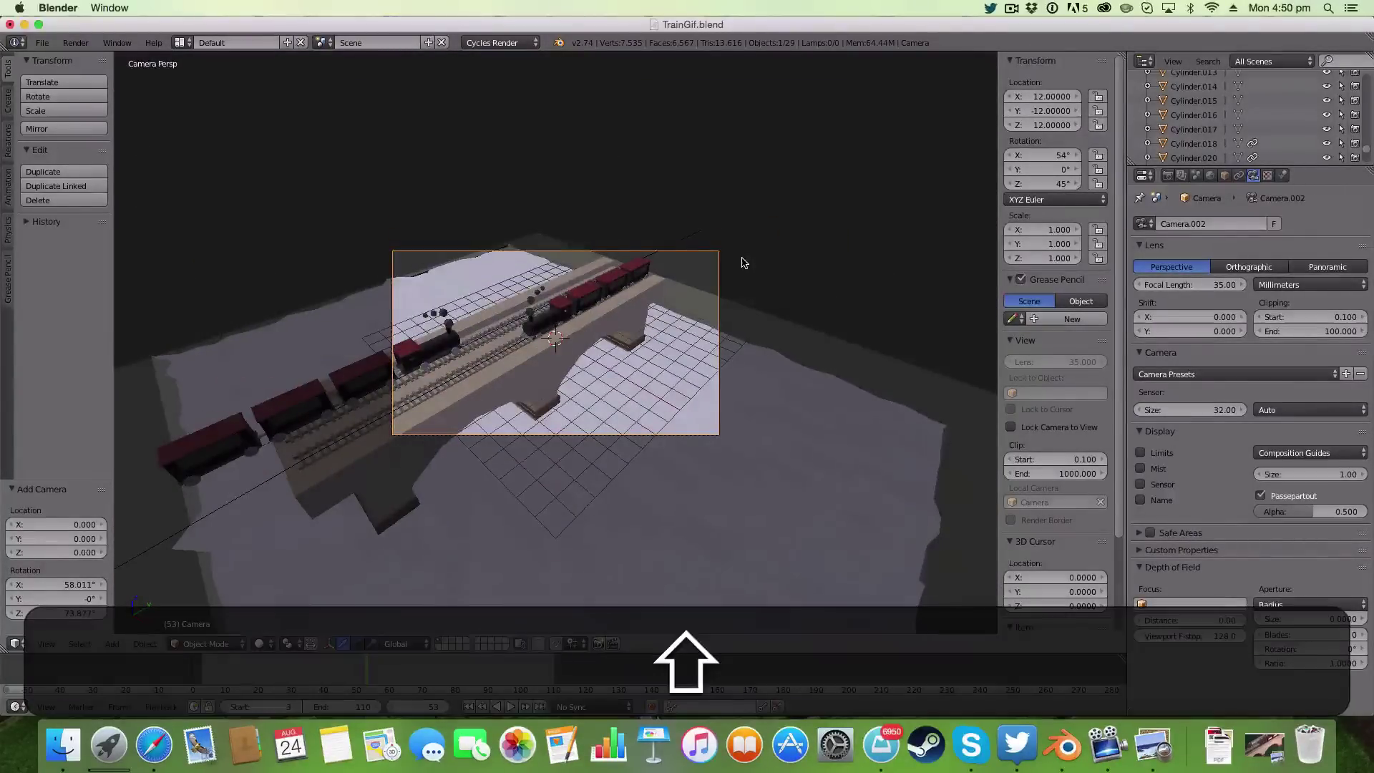
middle_click_drag(745, 262, 712, 314)
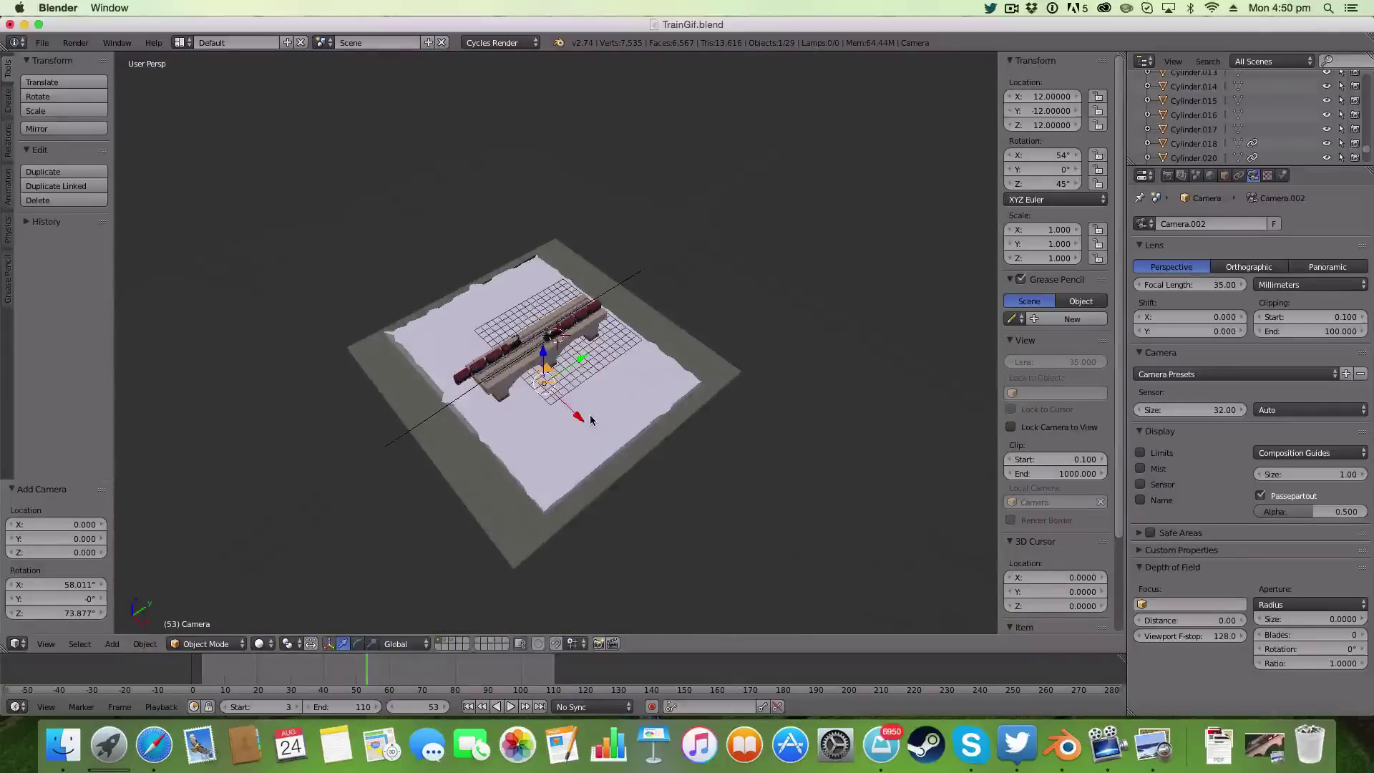
key("g")
key("x")
left_click(568, 370)
key("g")
key("y")
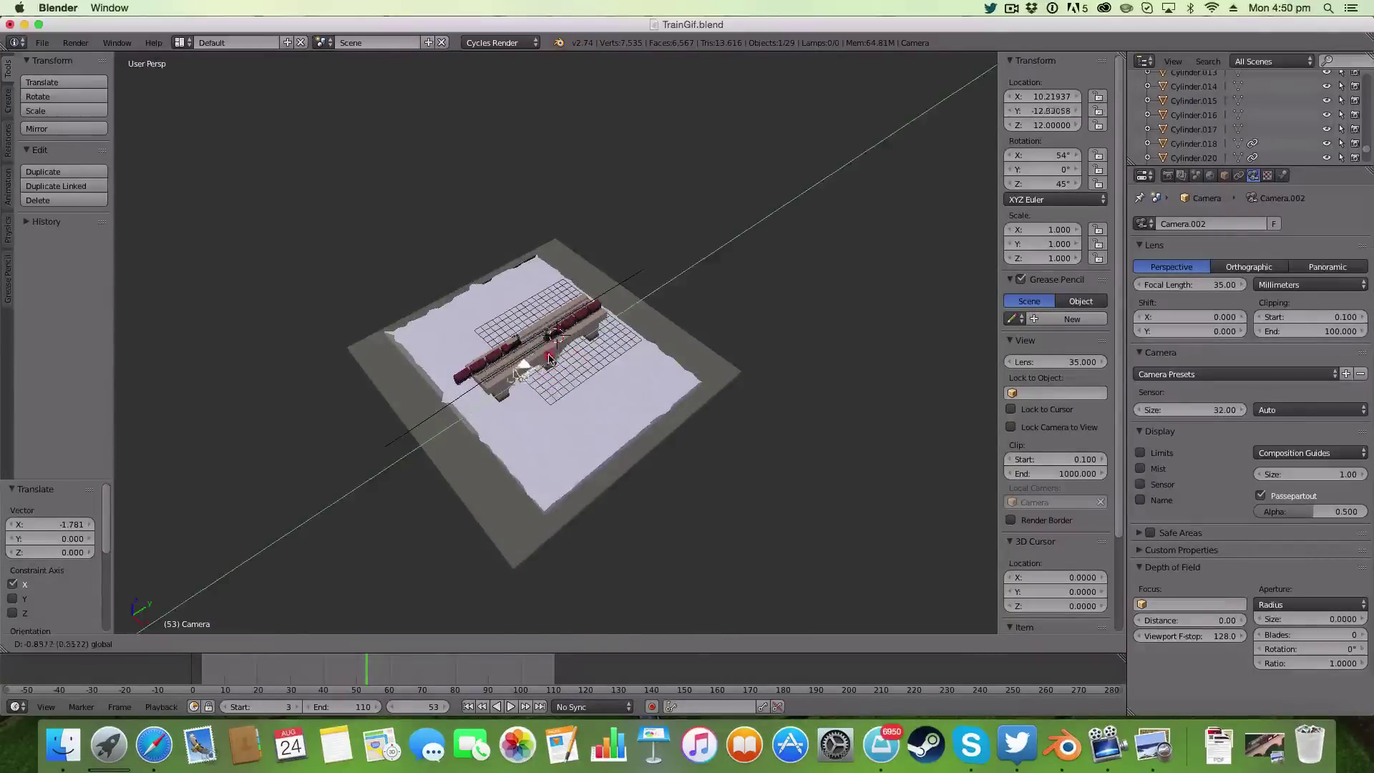
left_click(546, 360)
key("KP_0")
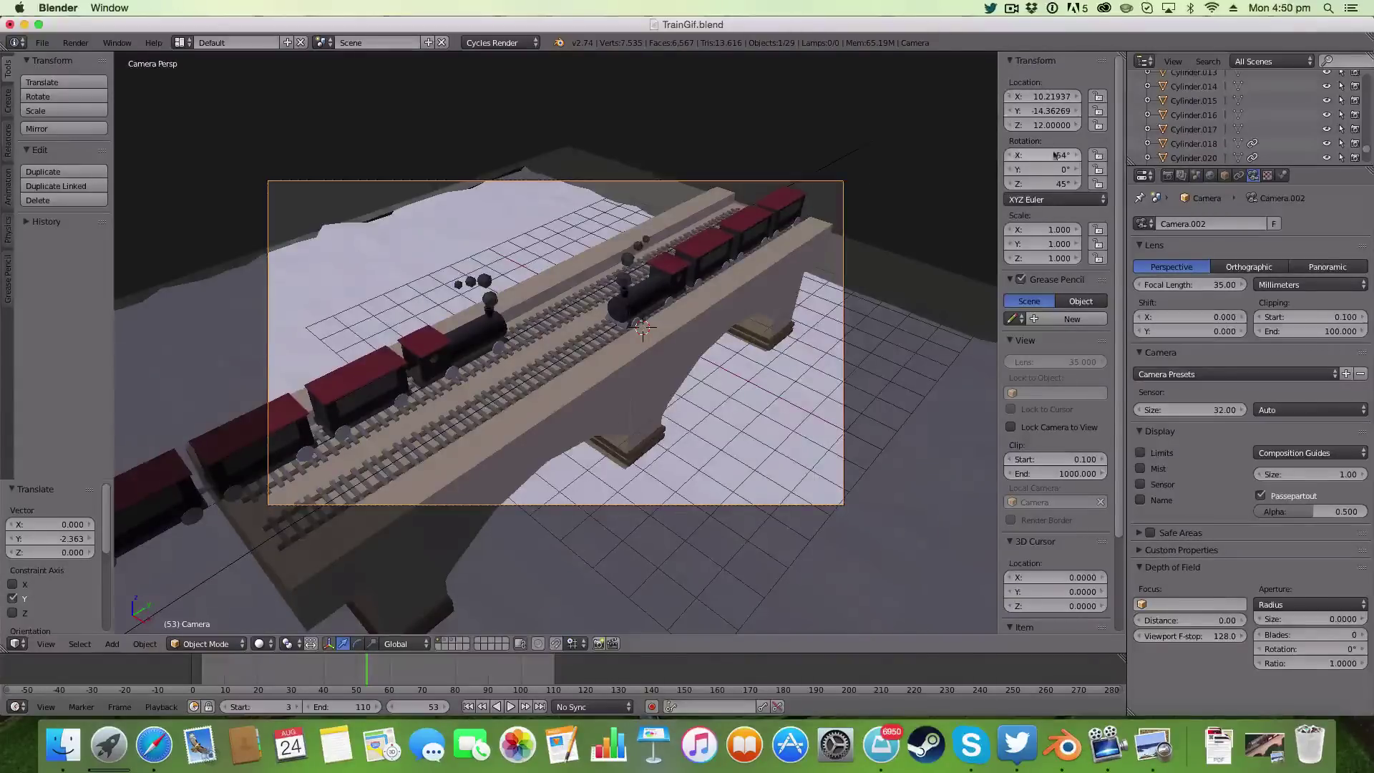
- Bring up the Trains.png reference render in Preview to compare the view, and minimize it again
left_click(1249, 755)
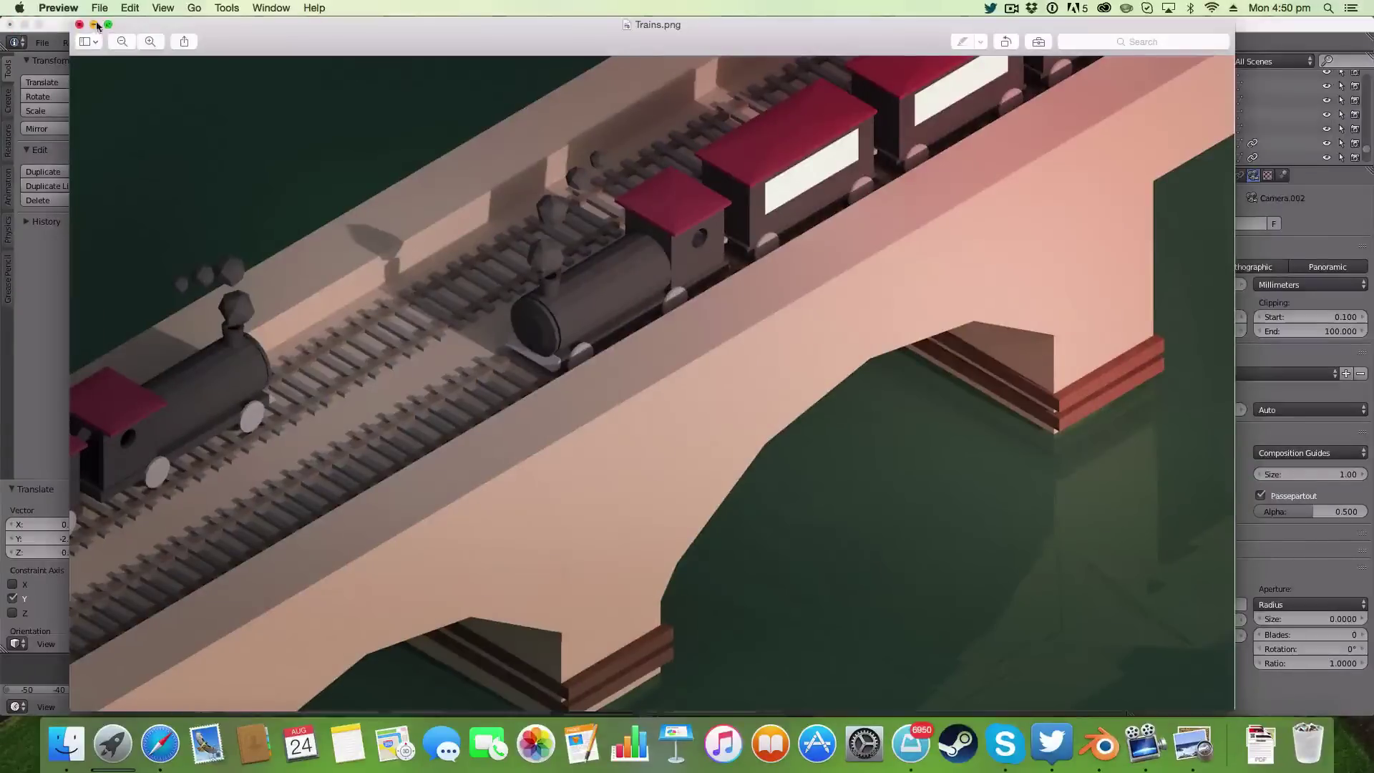
left_click(94, 24)
left_click(639, 22)
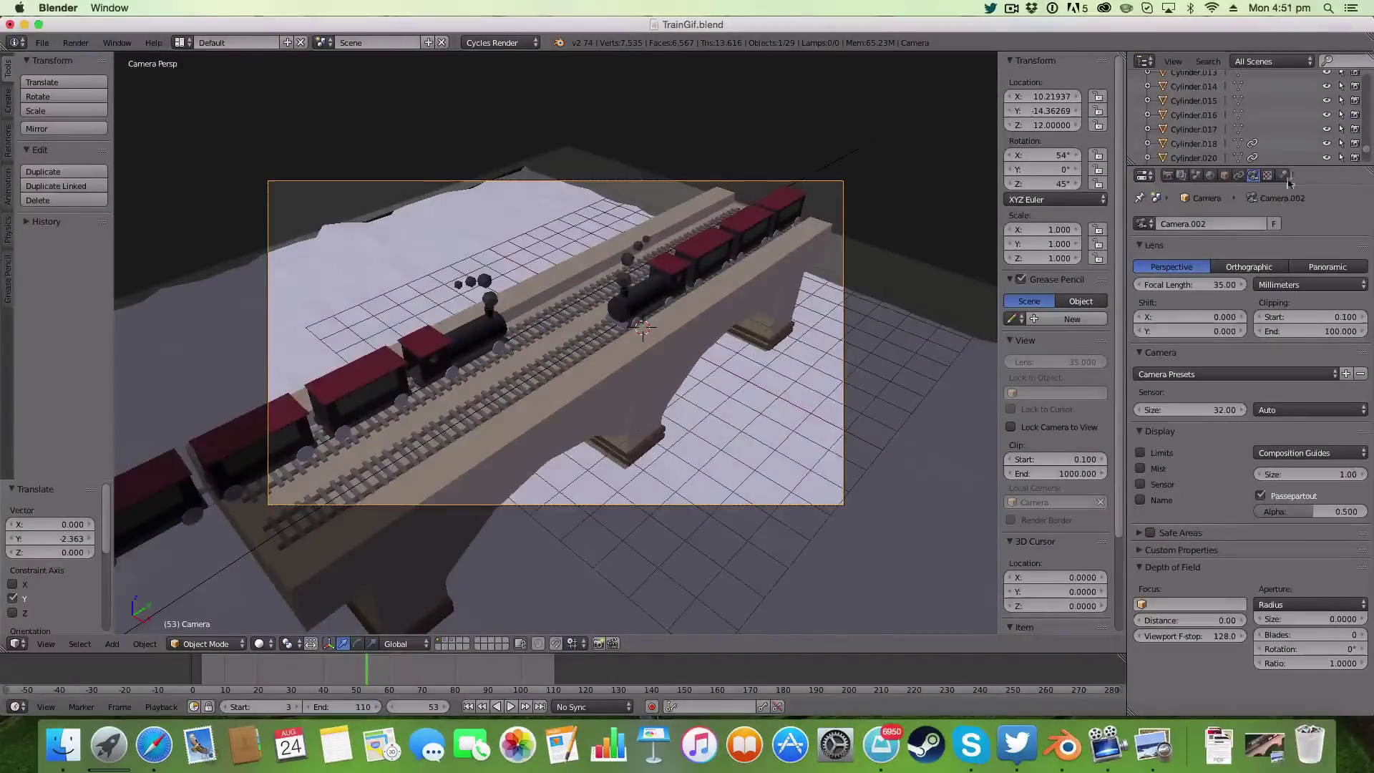
- Switch the camera lens to Orthographic with an orthographic scale of 11.4, and check the framing around the bridge
left_click(1163, 247)
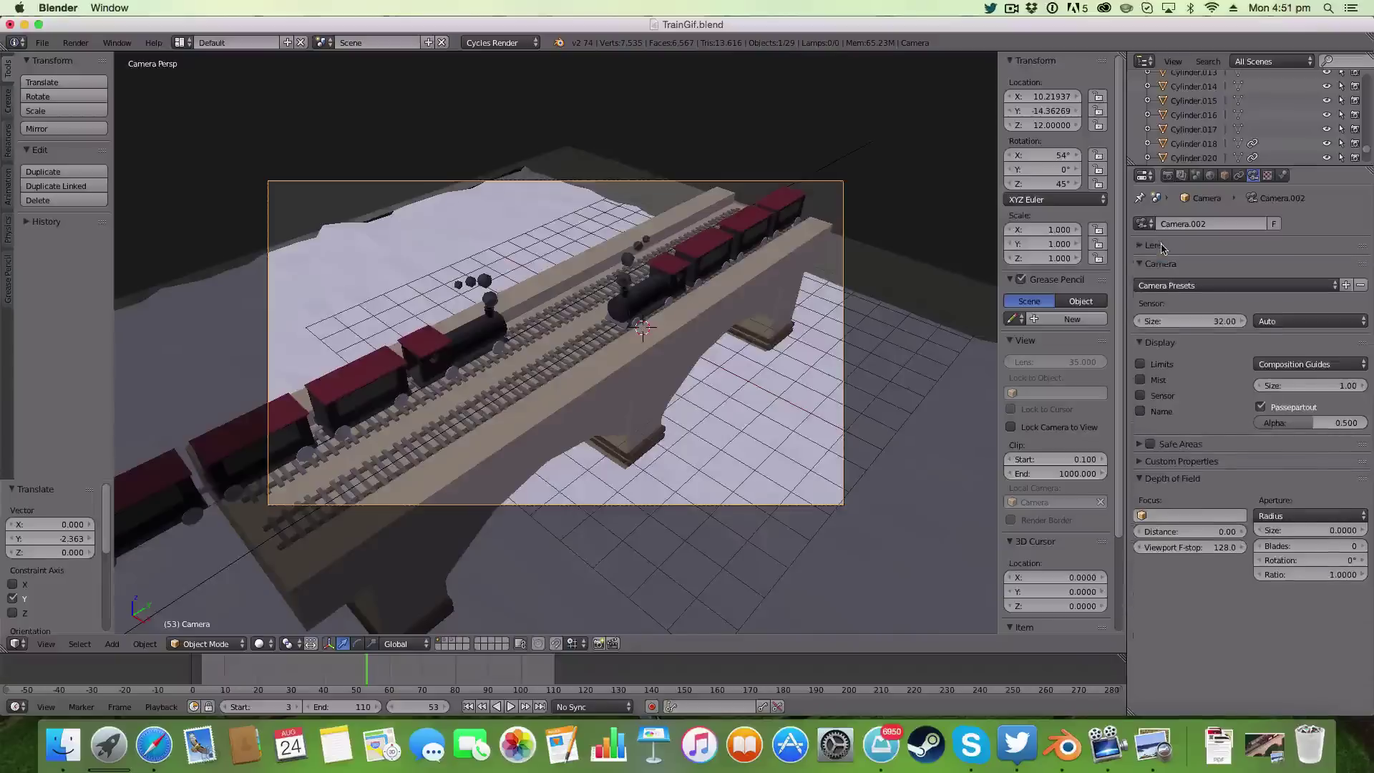
left_click(1163, 247)
left_click(1244, 273)
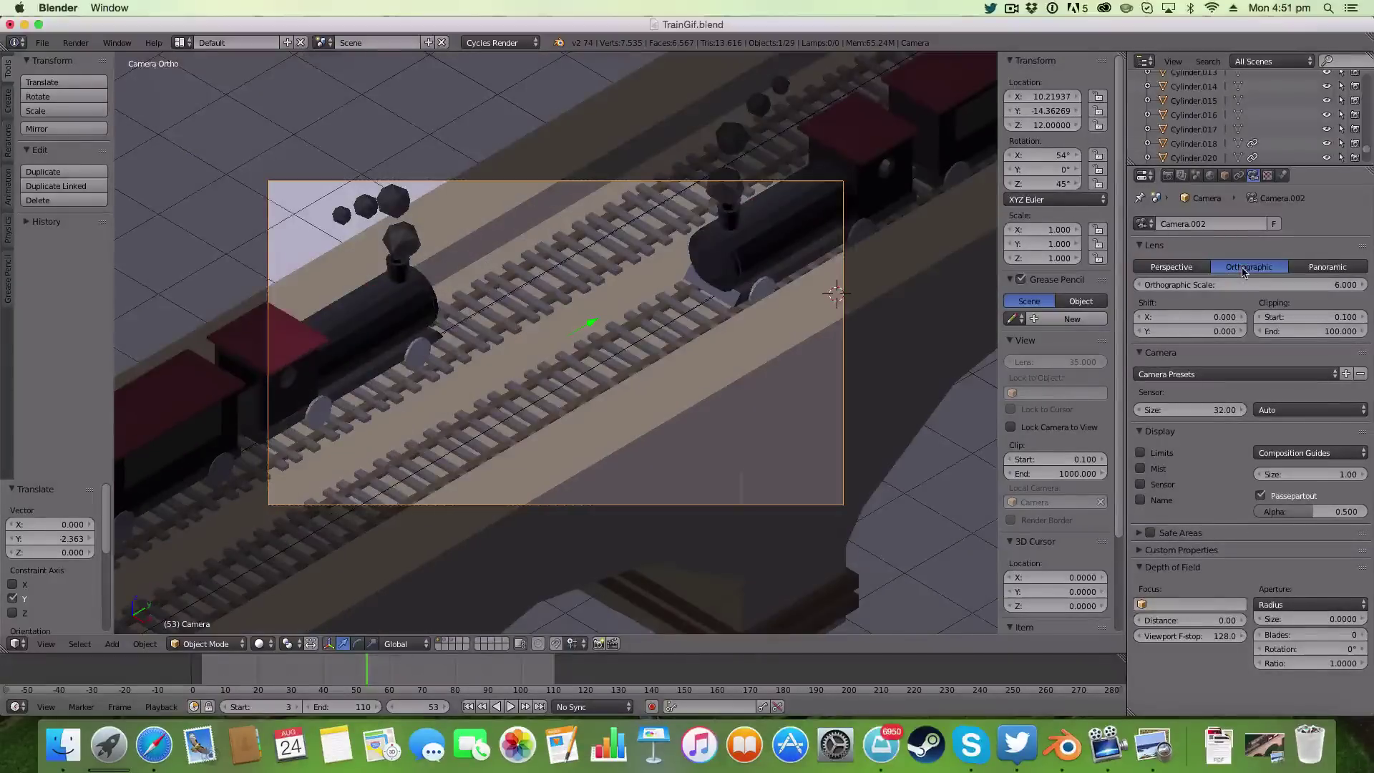
mouse_move(1251, 284)
left_mouse_down()
mouse_move(1188, 284)
mouse_move(1277, 284)
mouse_move(1215, 284)
mouse_move(1235, 284)
left_mouse_up()
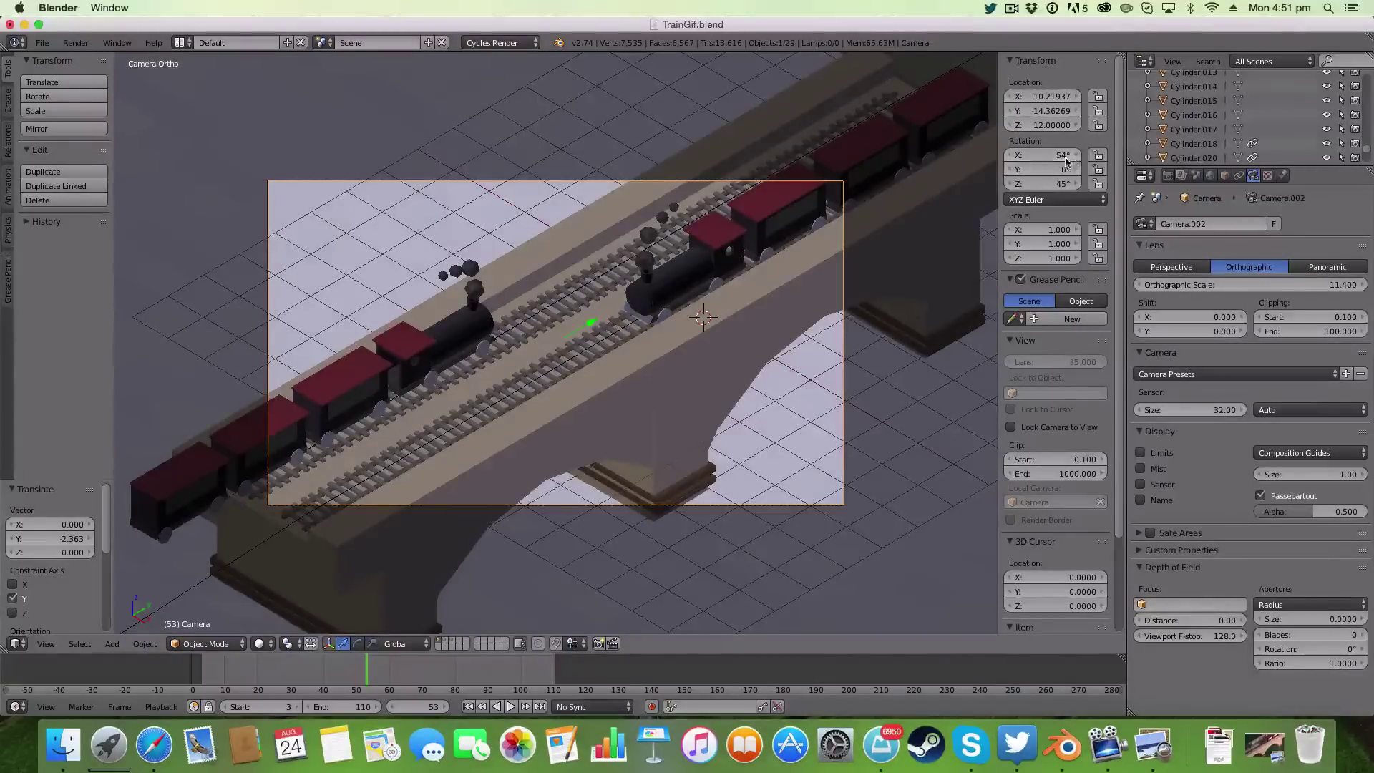
scroll(890, 221, "down", 8)
scroll(890, 221, "up", 6)
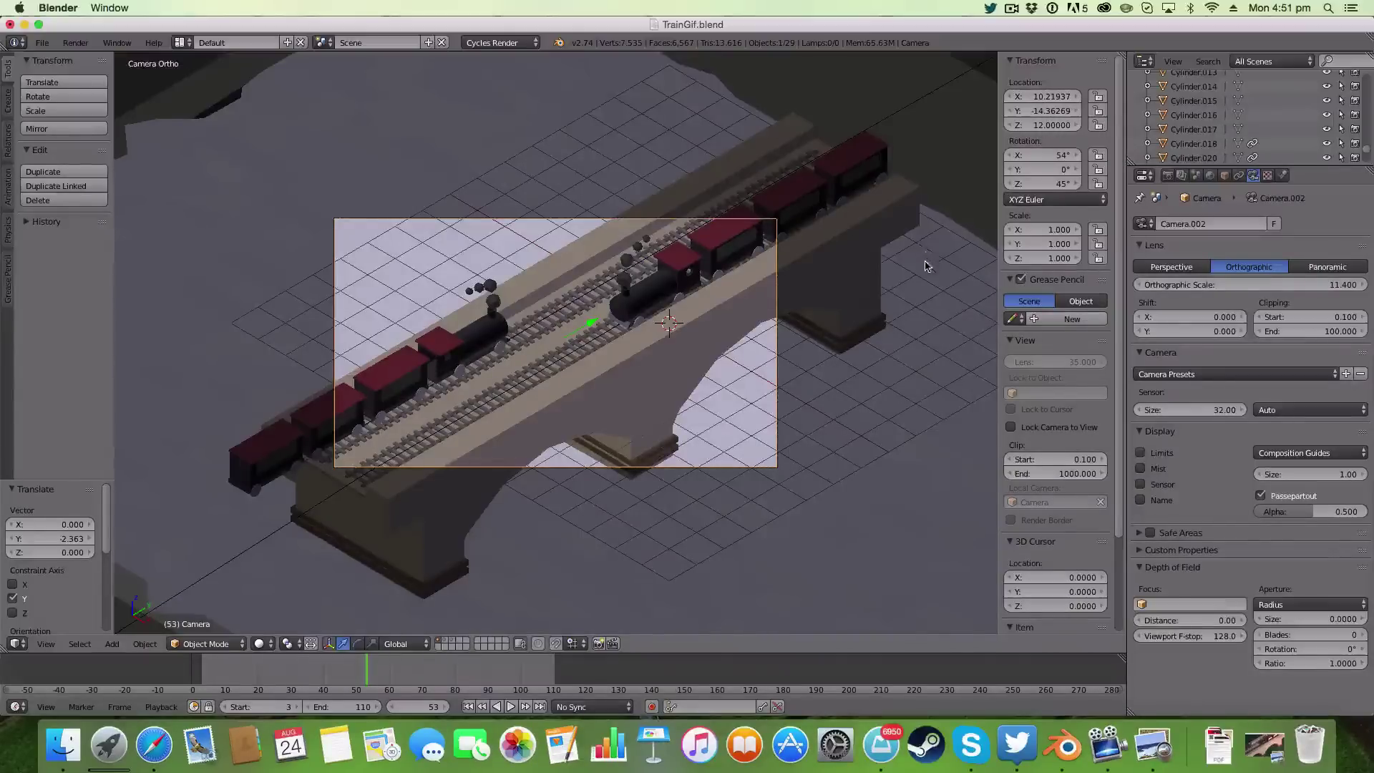
scroll(893, 269, "down", 5)
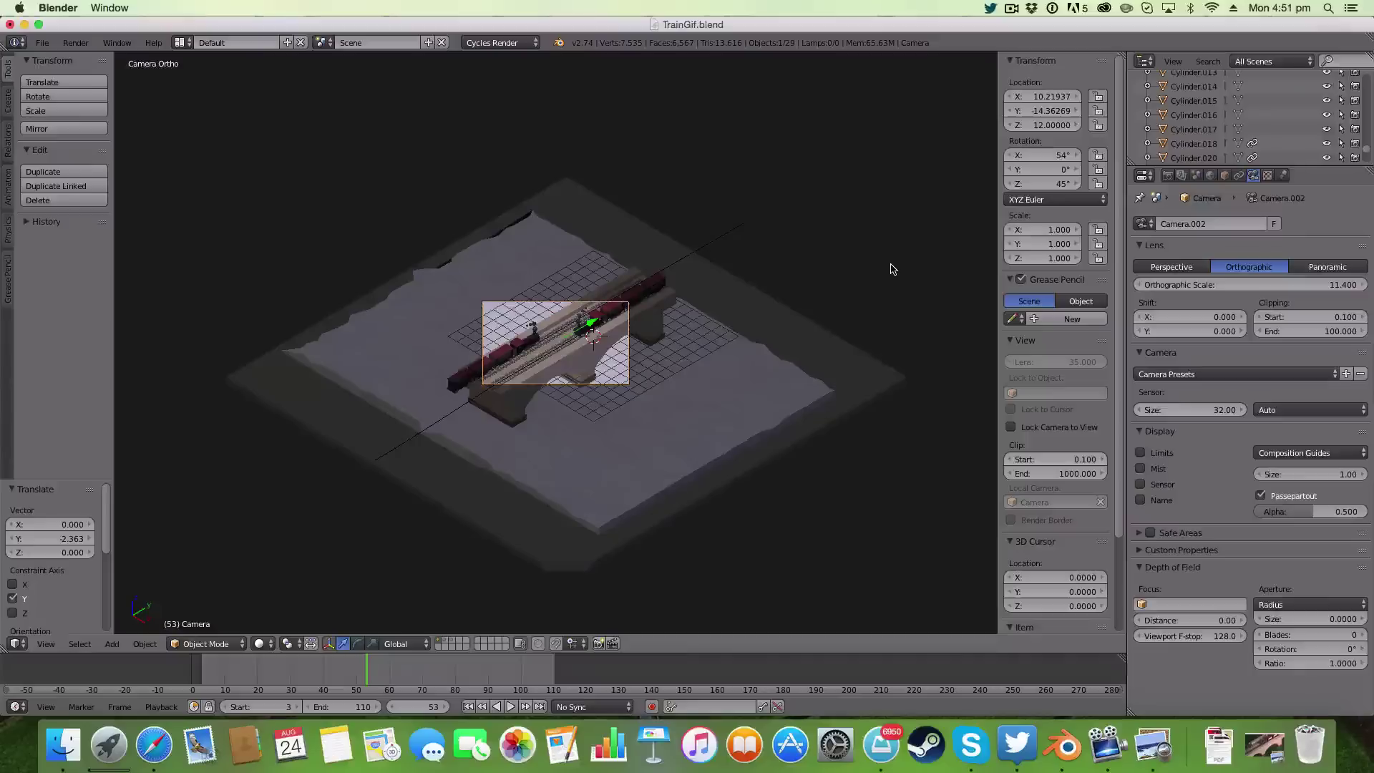
left_click(279, 671)
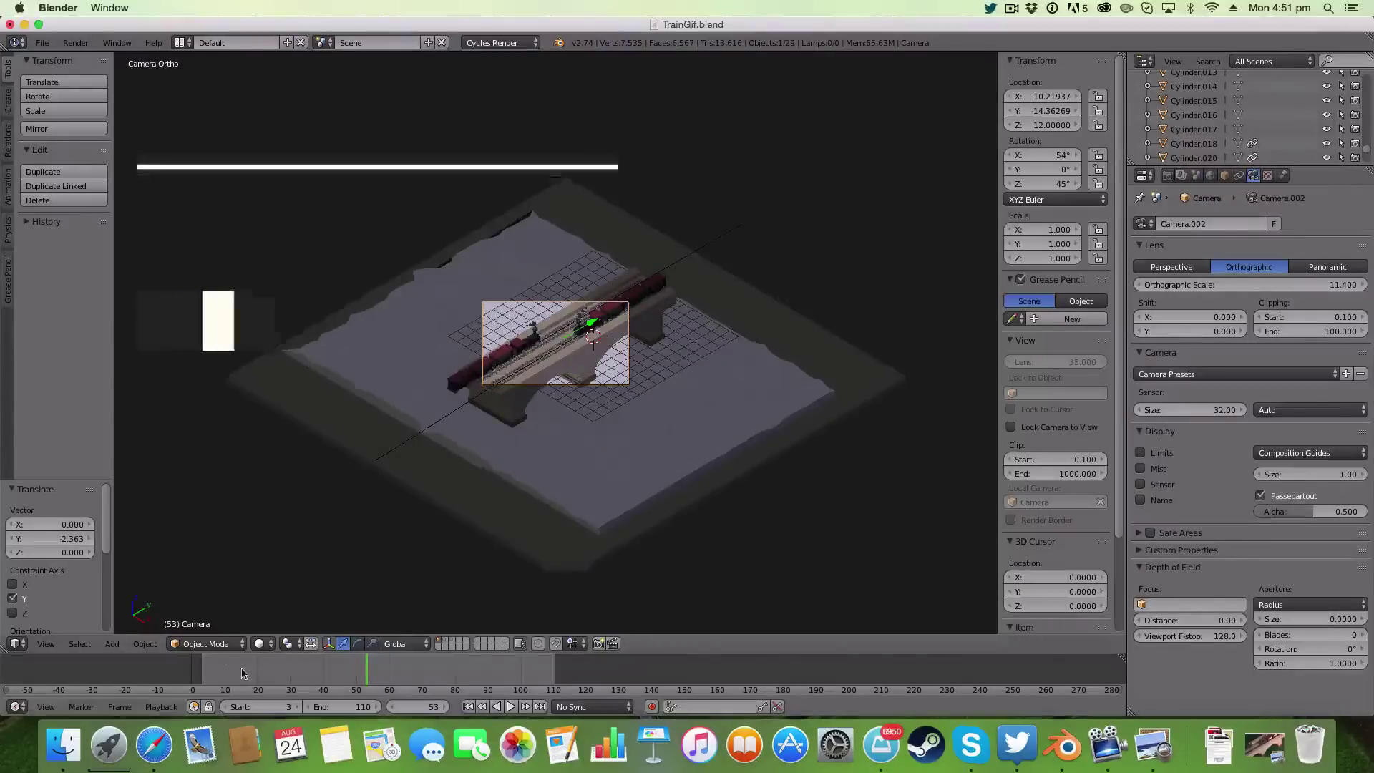
- Scrub through the animation in the camera view and from a perspective angle to check the motion of the trains and water
left_click_drag(290, 670, 383, 671)
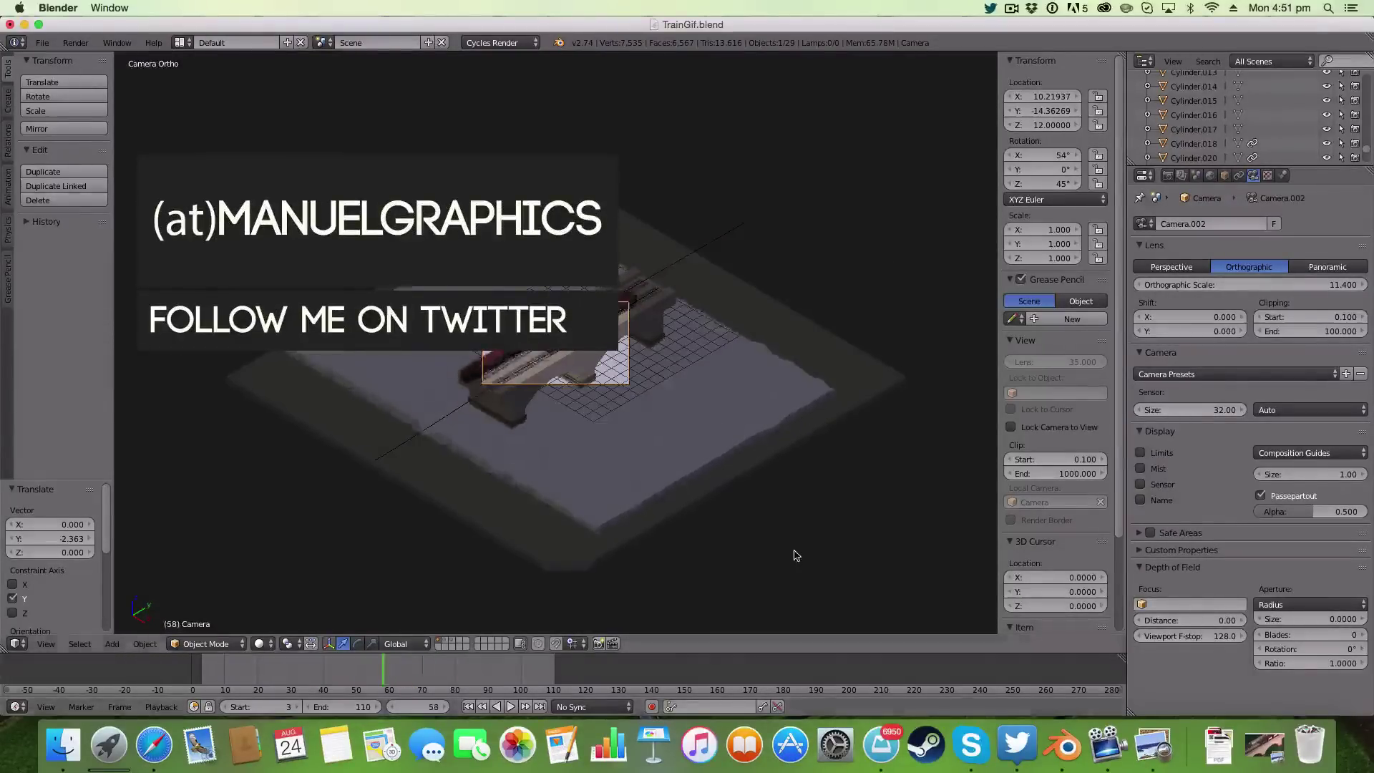
middle_click_drag(791, 556, 644, 501)
scroll(748, 548, "down", 6)
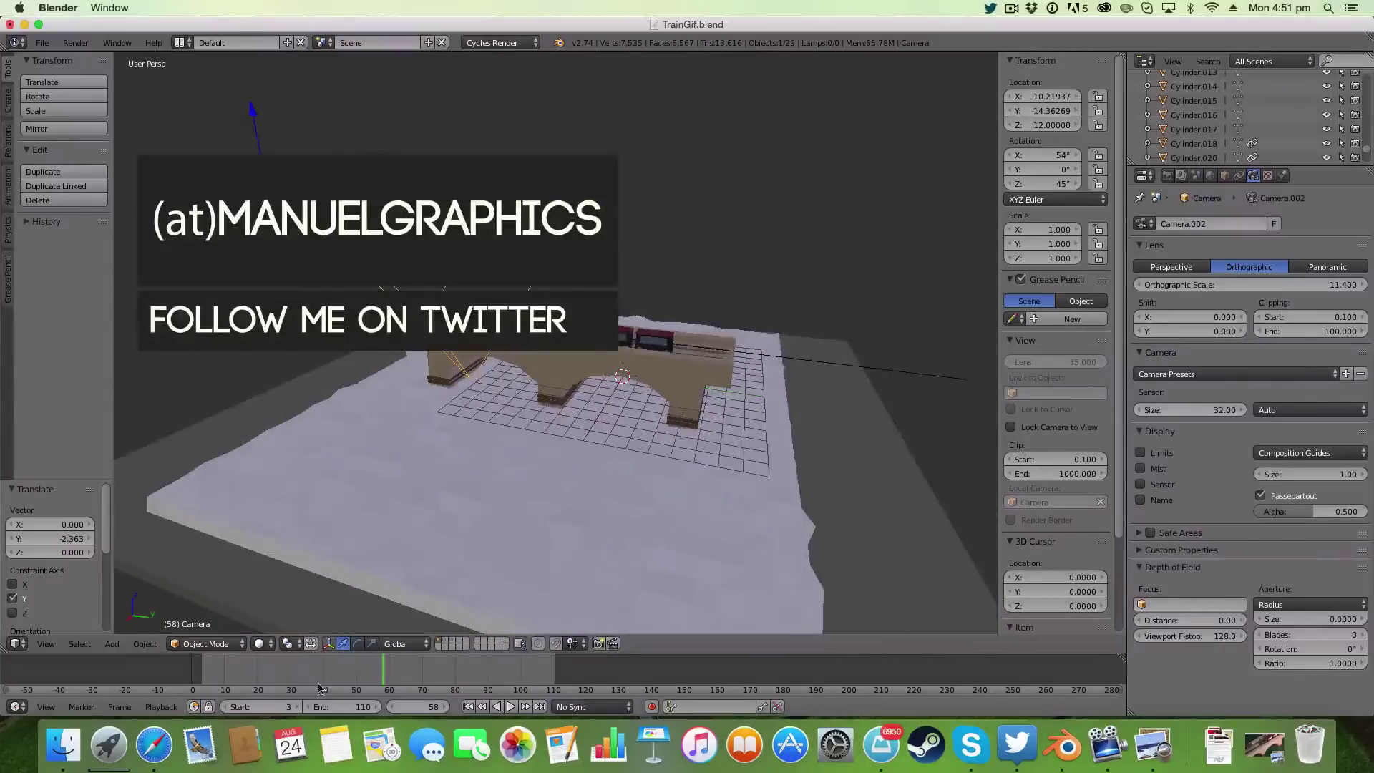
left_click(292, 682)
left_click_drag(292, 683, 353, 687)
- Select the water object under the bridge and inspect its Wave modifier settings
right_click(433, 621)
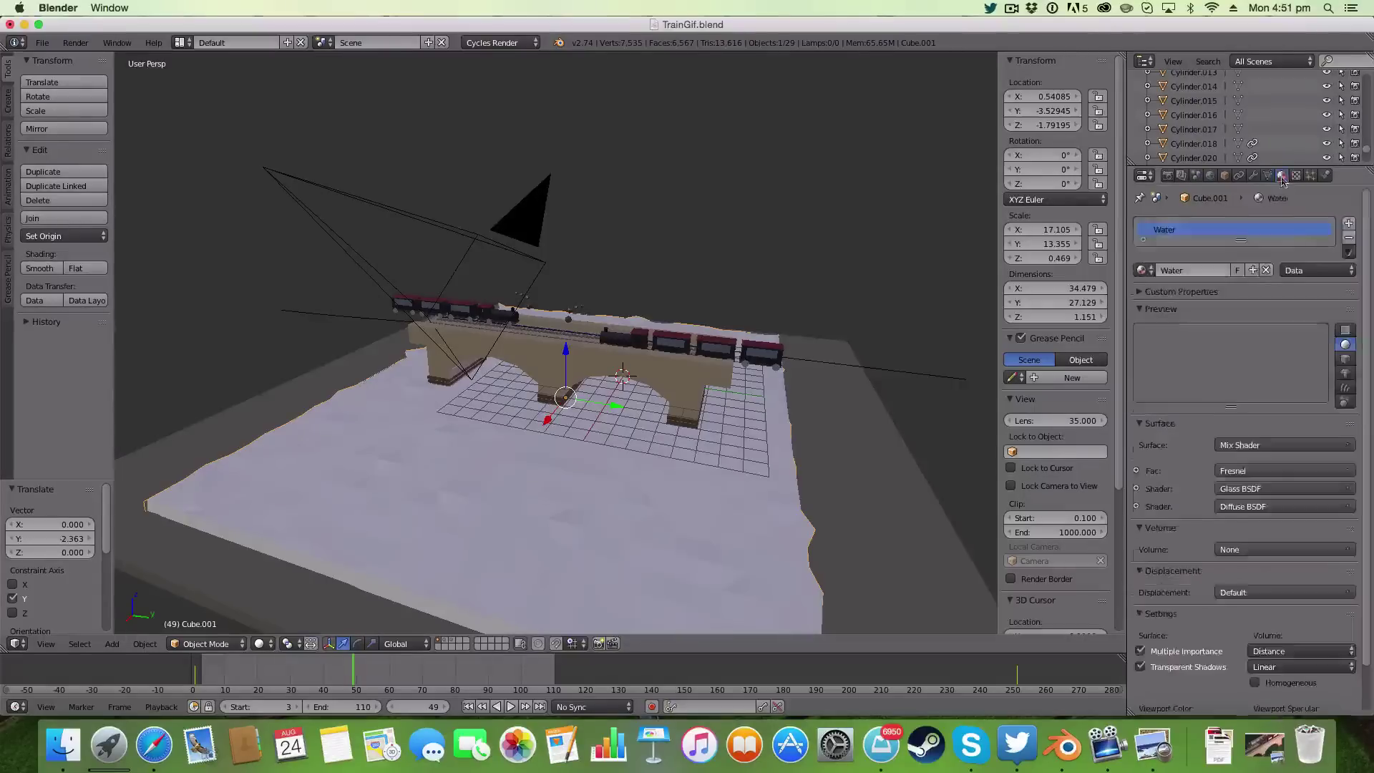
left_click(1254, 176)
left_click(1240, 176)
left_click(1254, 176)
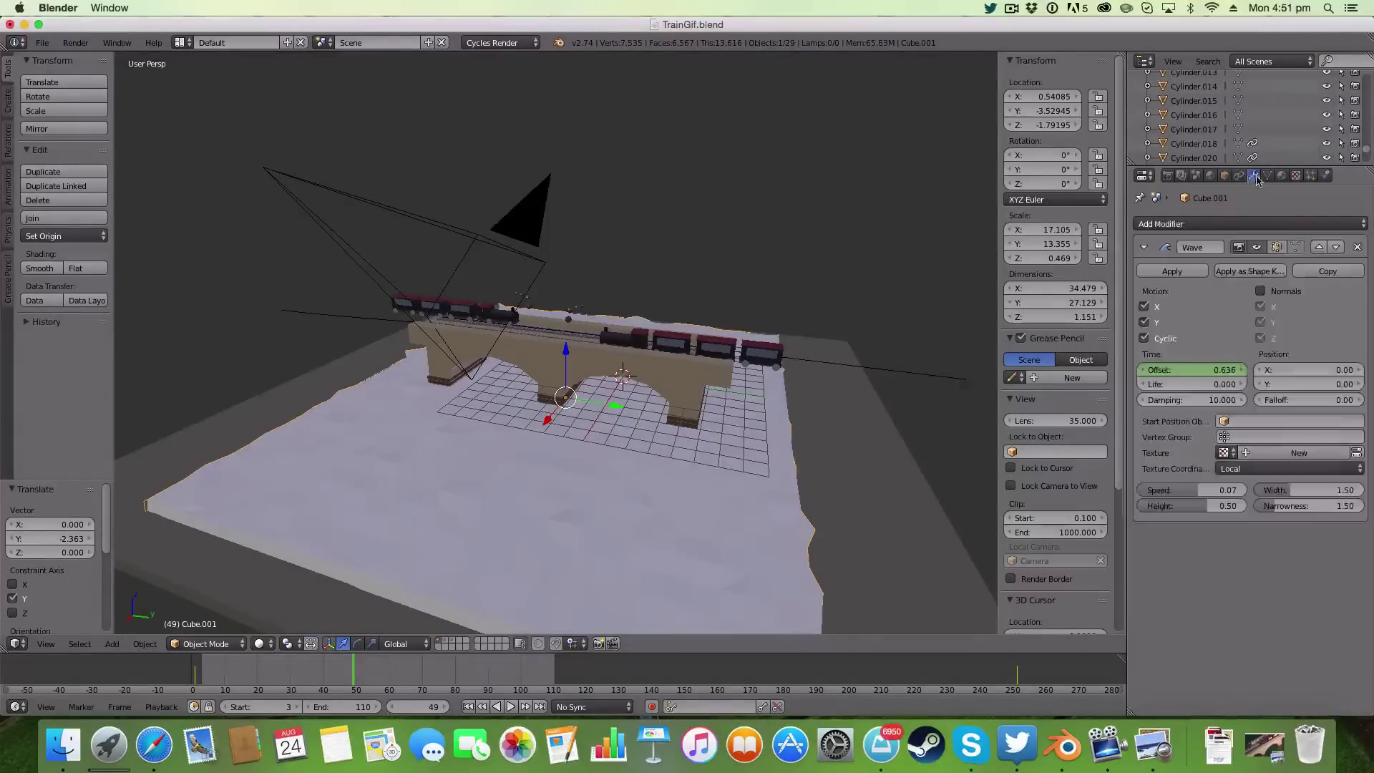
- Inspect the scene from another angle, return to the camera view and undo the selection of the water object
scroll(779, 481, "down", 6)
middle_click_drag(779, 480, 413, 401)
scroll(847, 400, "up", 5)
key("KP_0")
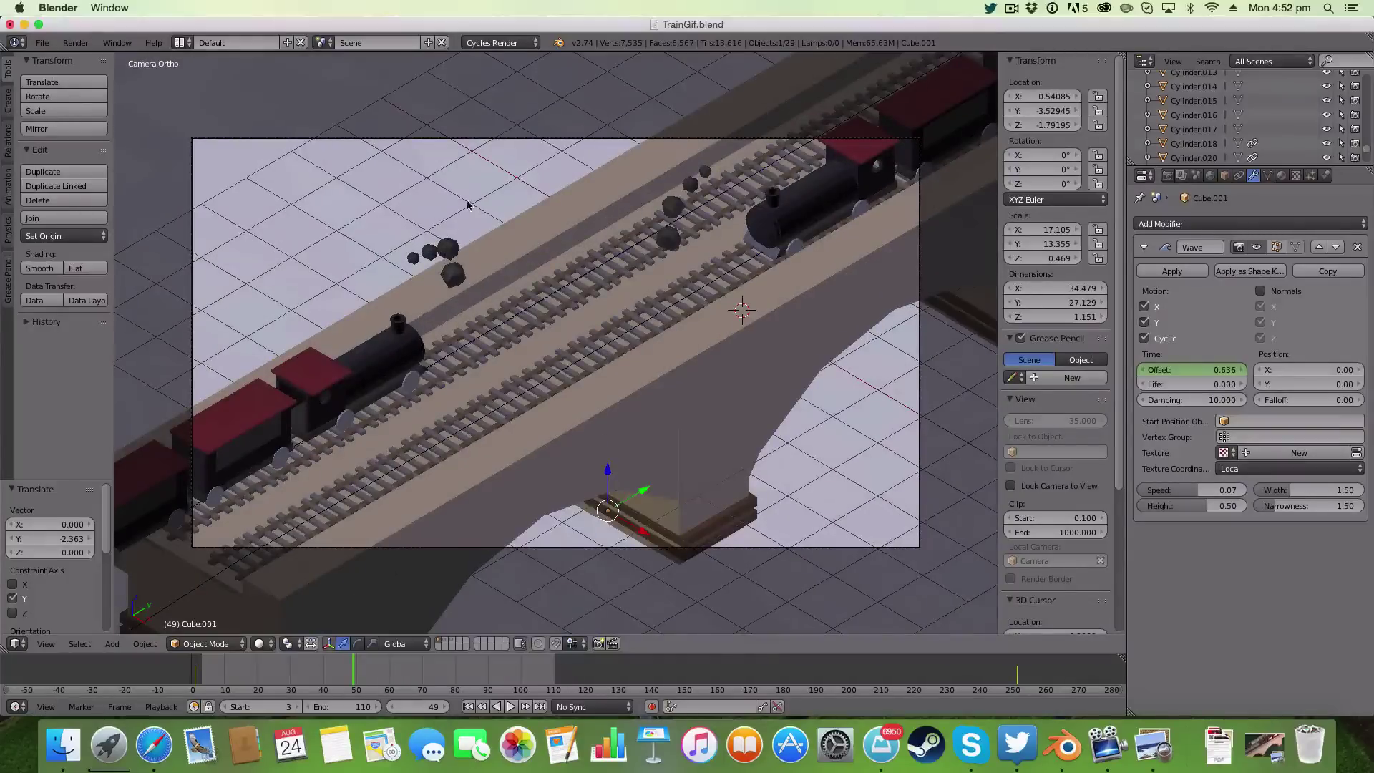
key("super+z")
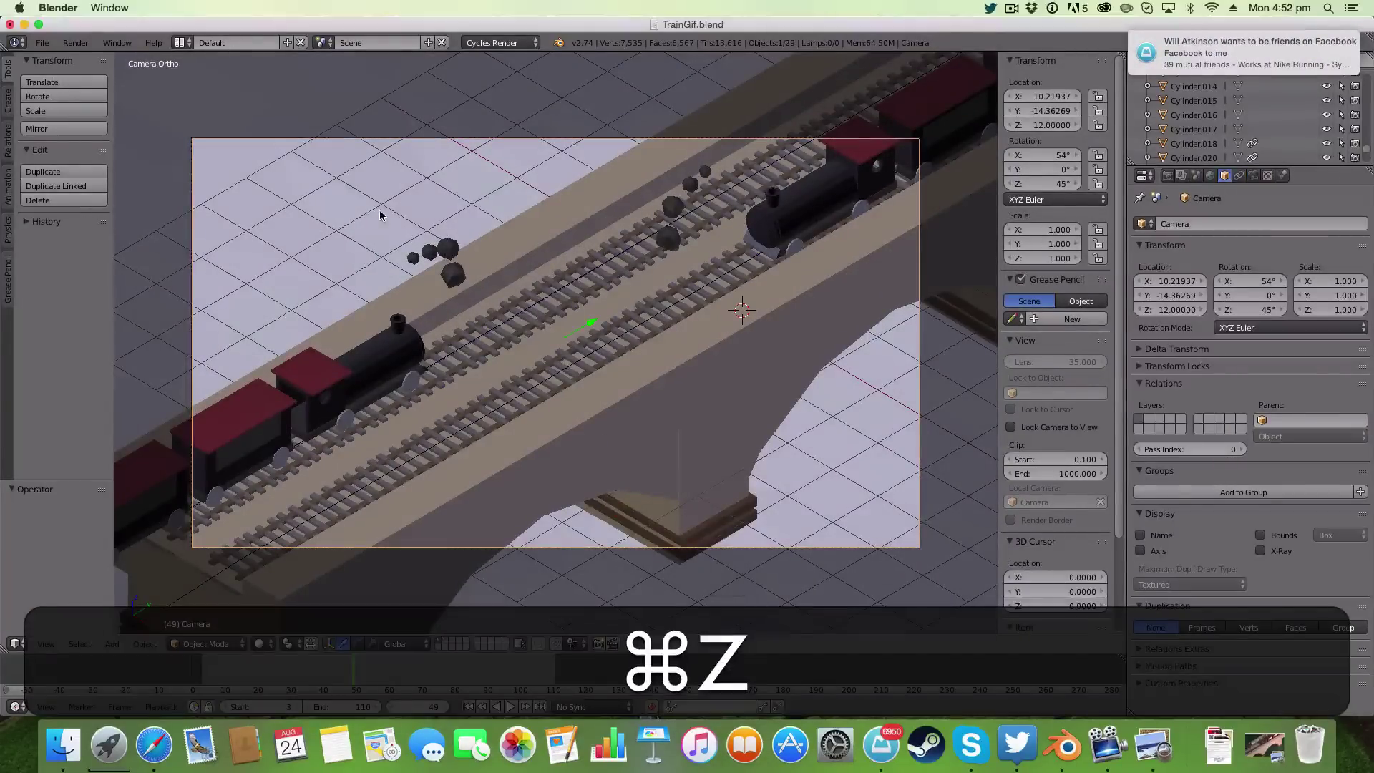